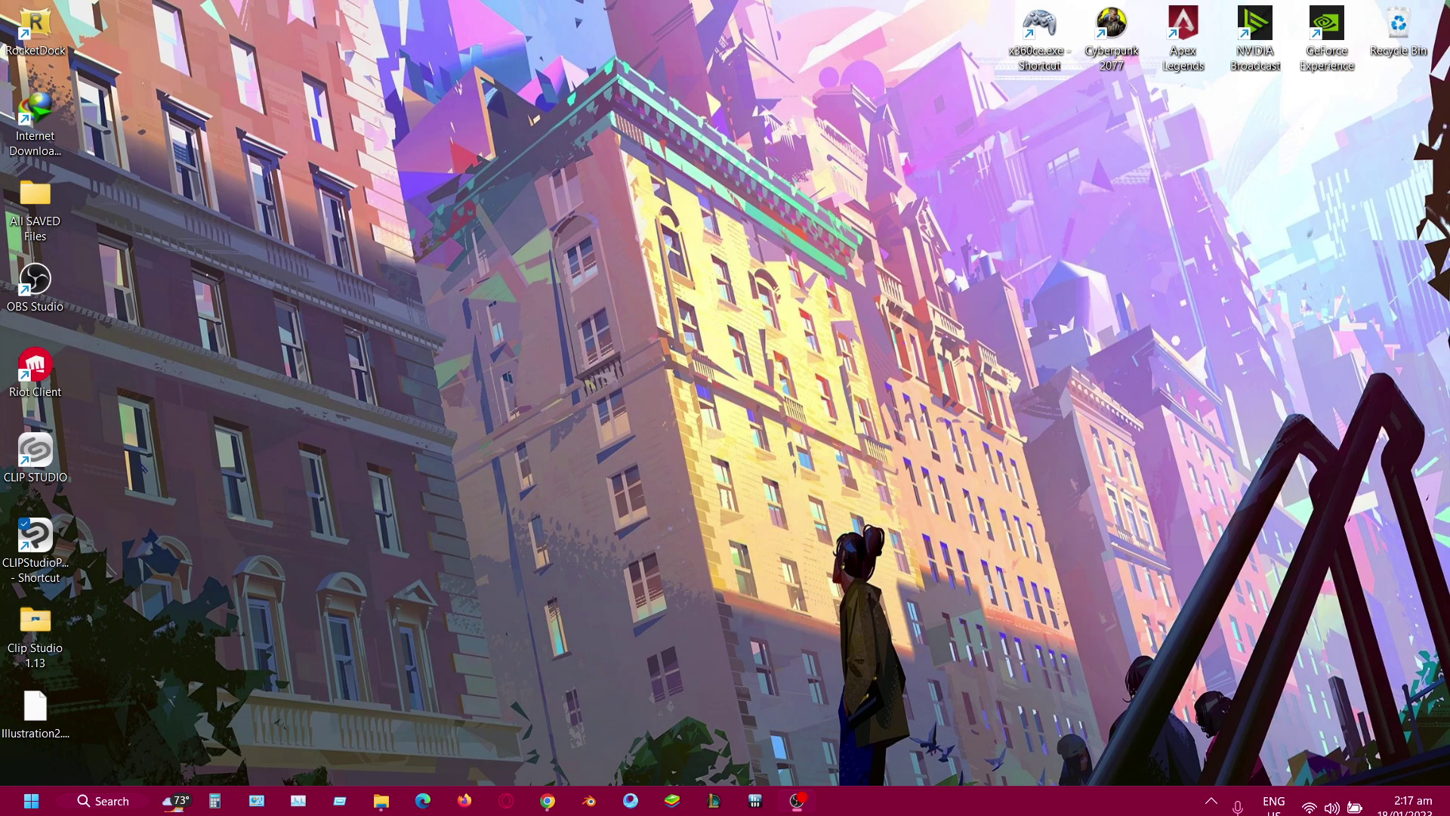
# - Bring back the Chrome window showing the Clip Studio Ask thread on Clip Studio not starting
pyautogui.hotkey('alt', 'Tab')
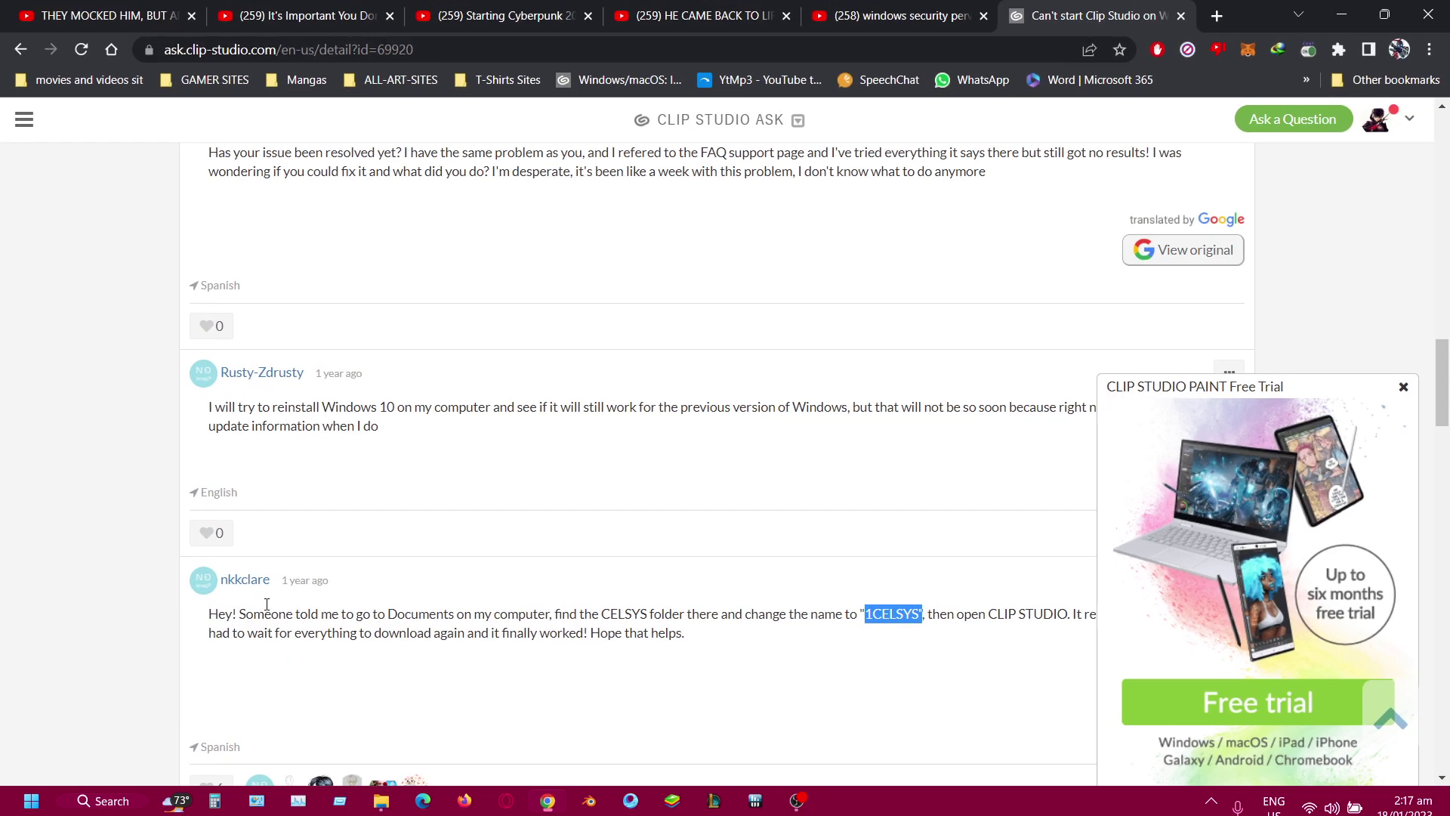
# - Reread the replies recommending renaming CELSYS to 1CELSYS, then minimise the browser
pyautogui.scroll(7, 477, 561)
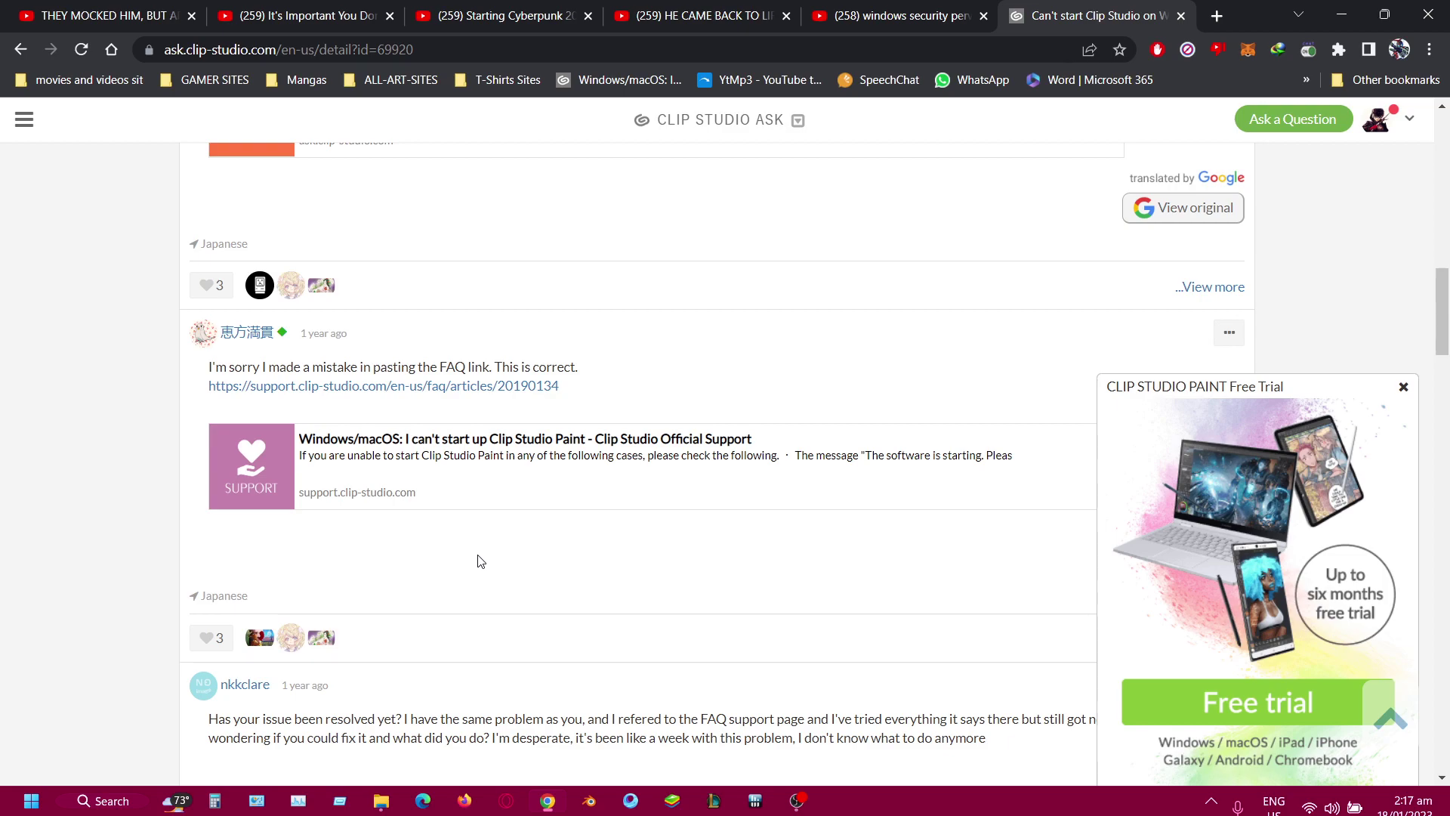
pyautogui.scroll(-5, 478, 558)
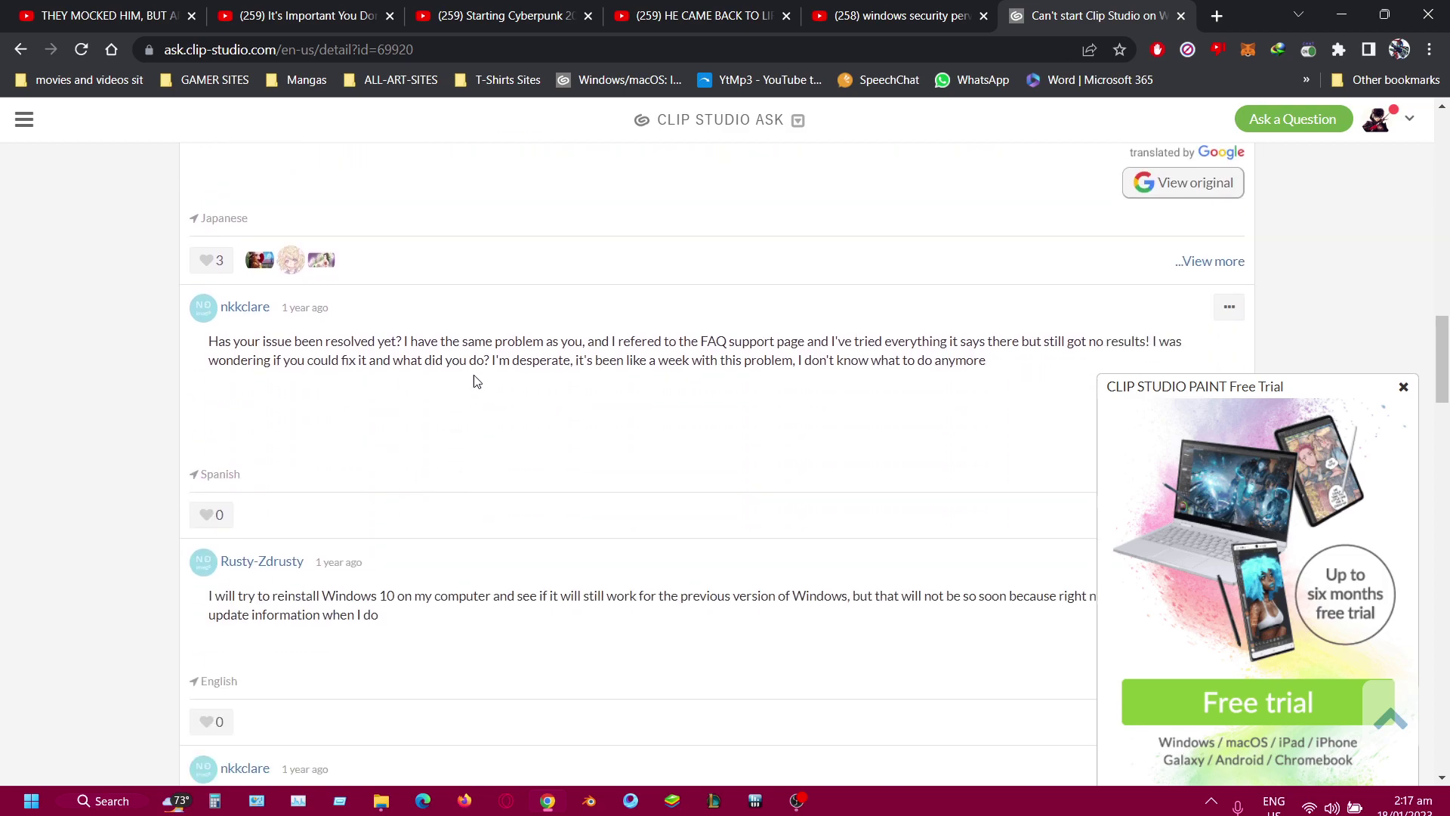
pyautogui.scroll(-5, 829, 392)
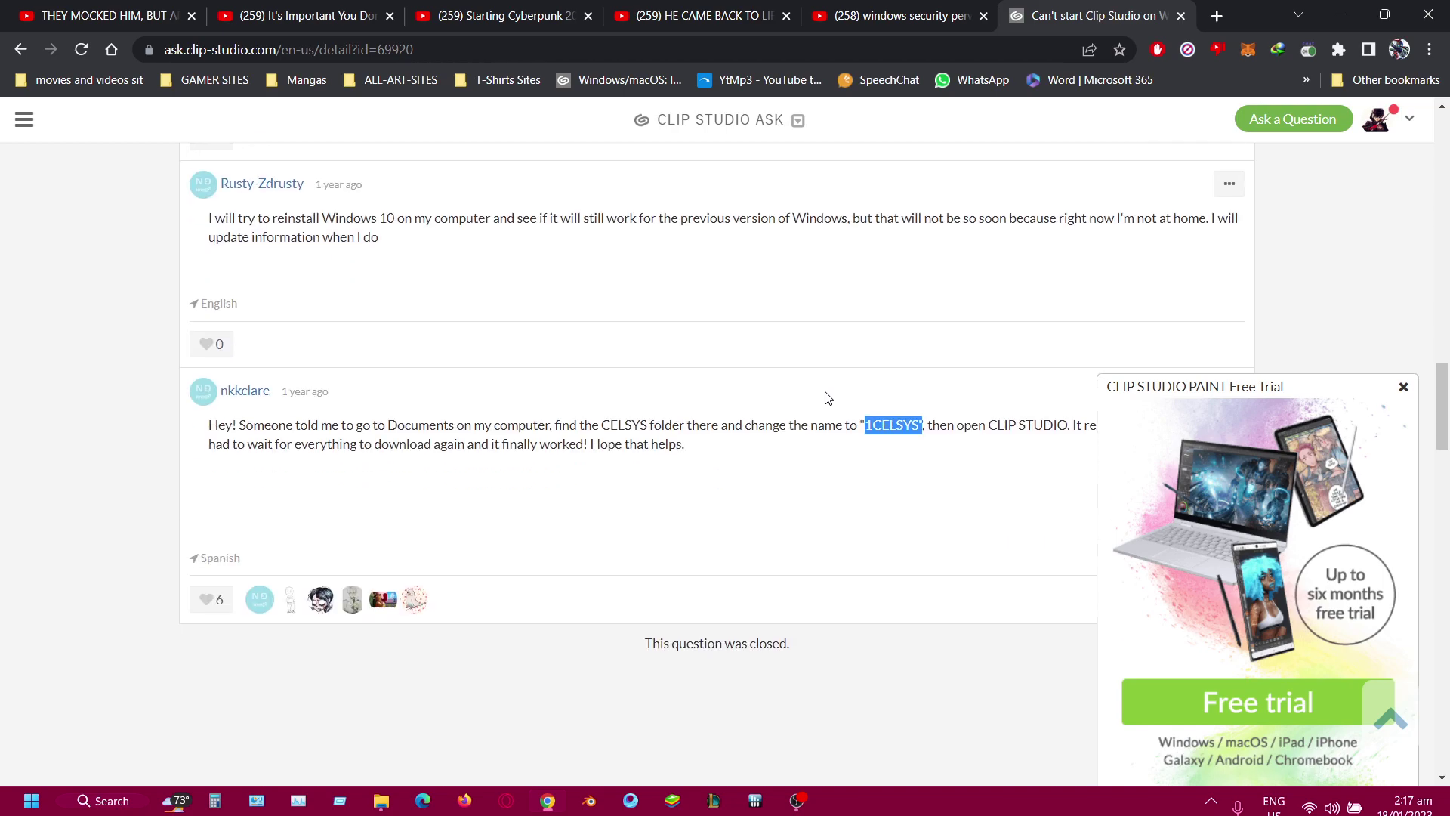
pyautogui.scroll(6, 805, 396)
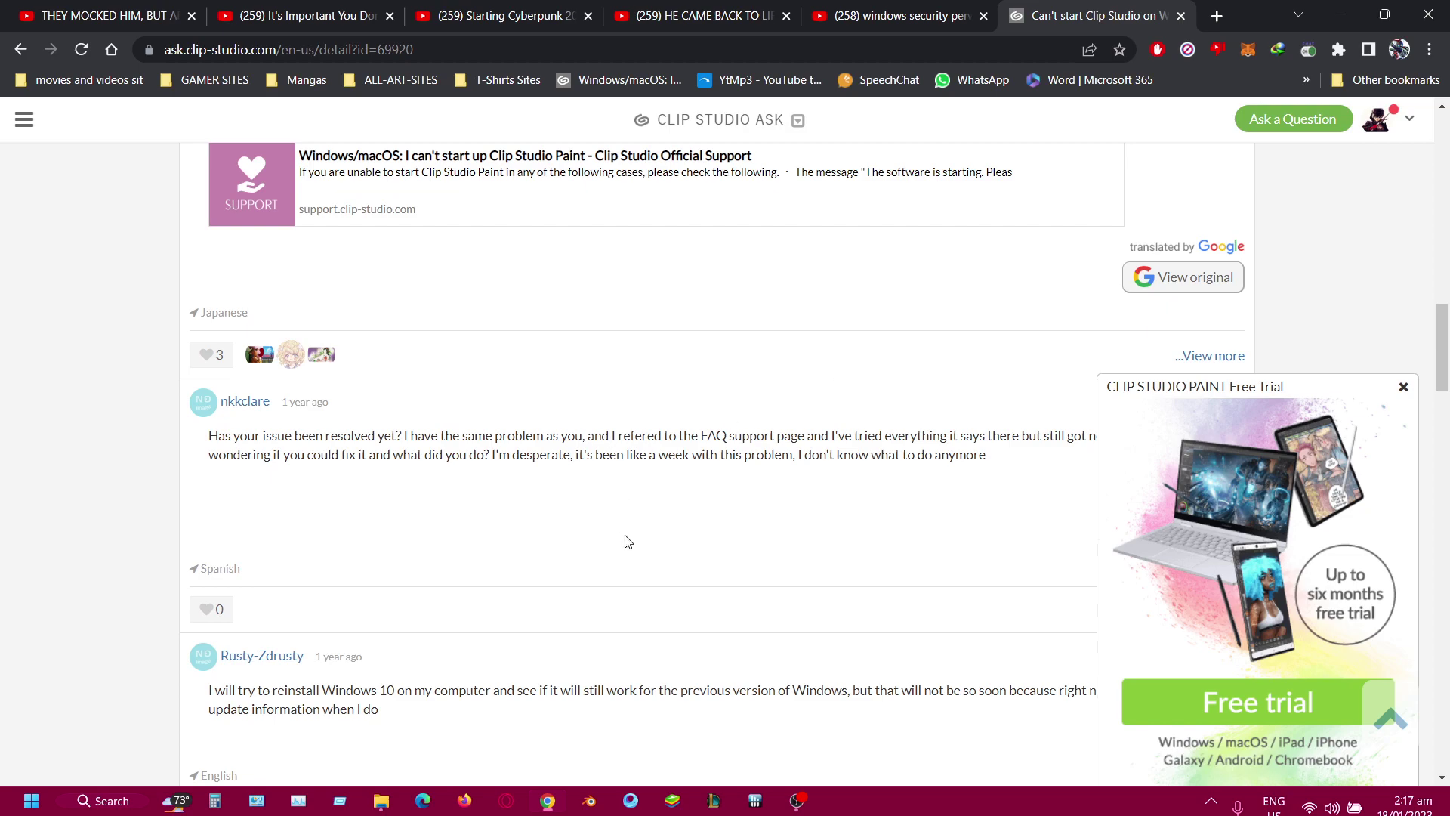
pyautogui.click(1341, 15)
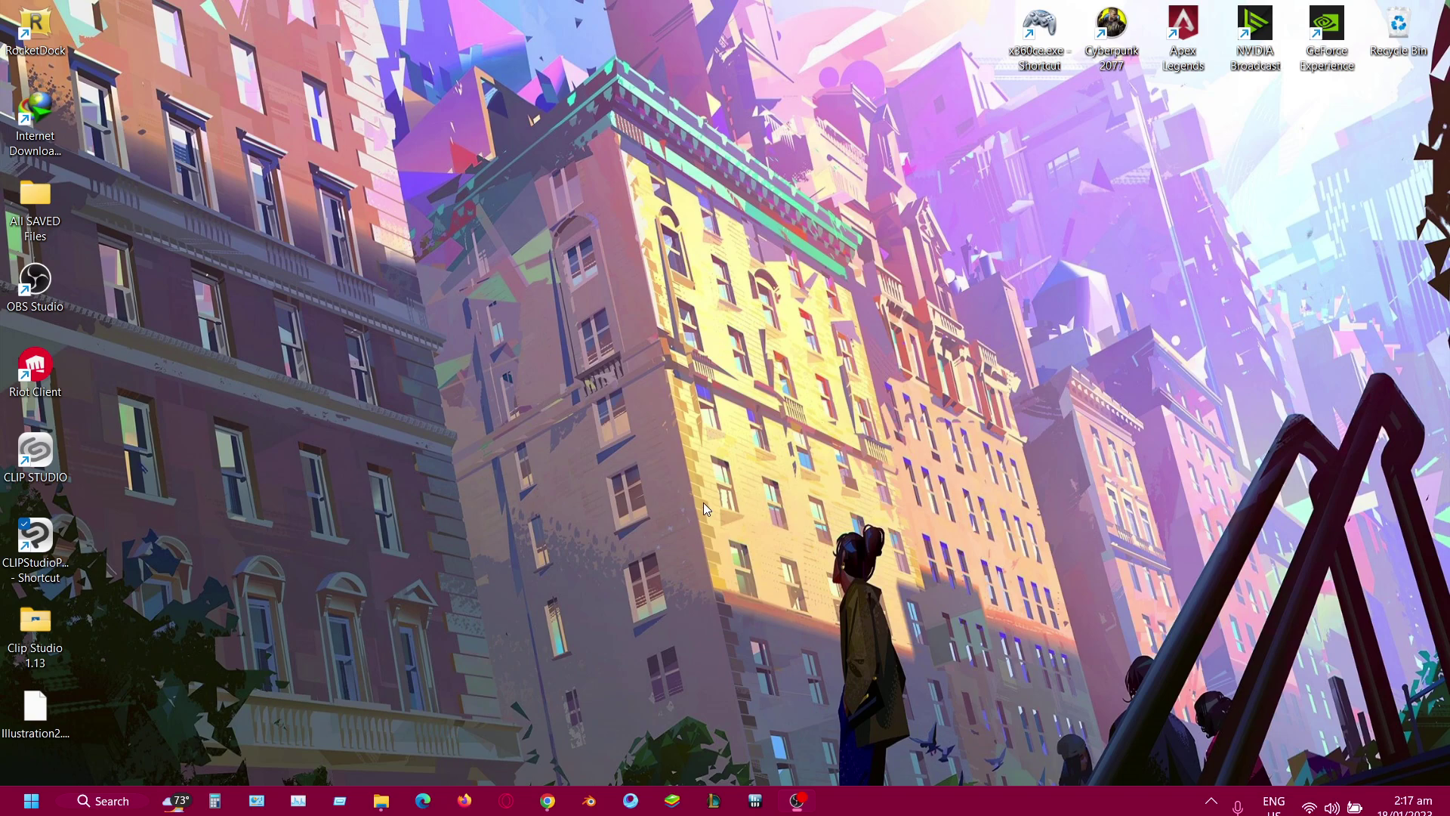
# - Check Task Manager's process list for any running Clip Studio process, then minimise it
pyautogui.click(302, 806)
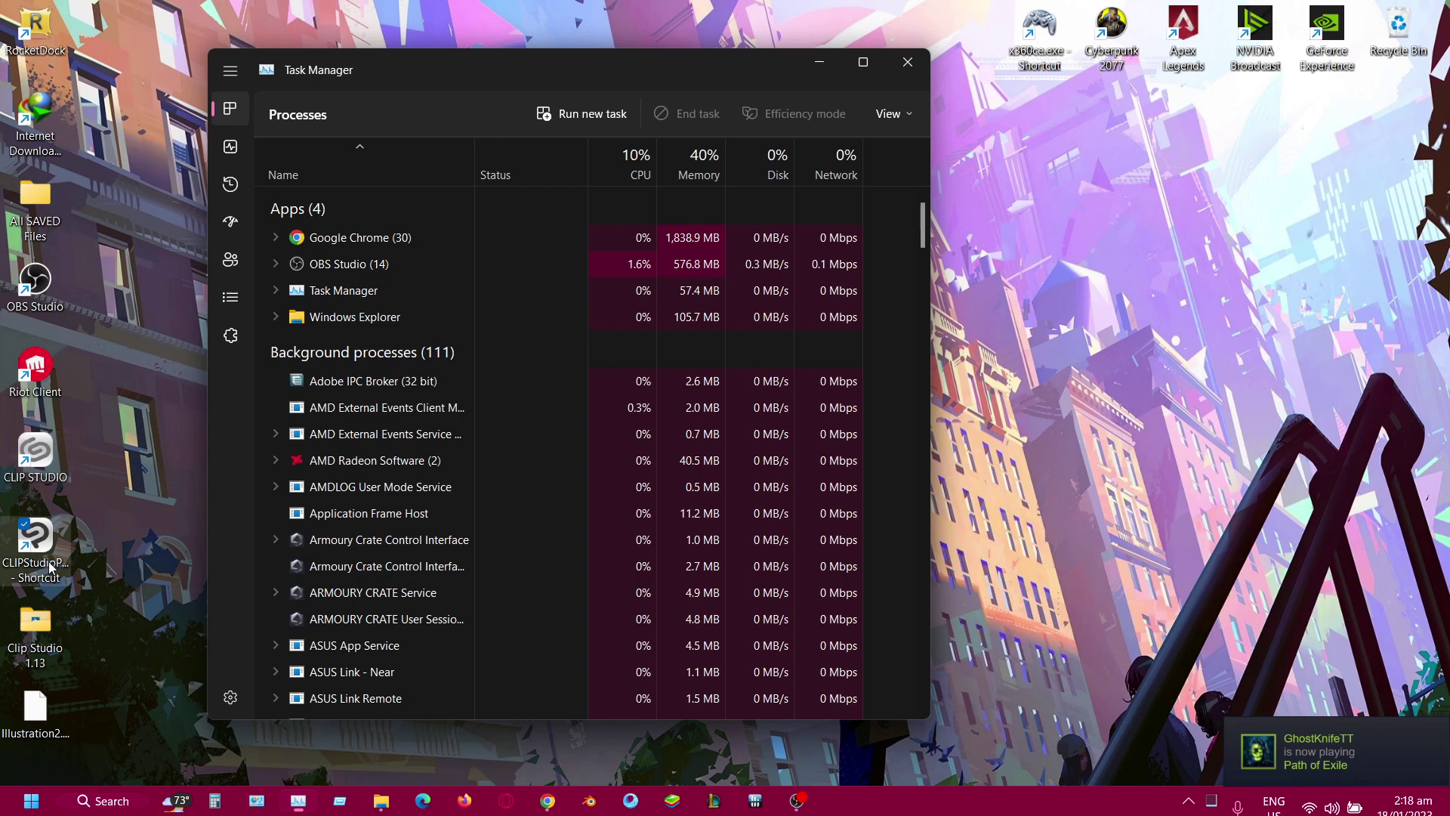
pyautogui.click(819, 63)
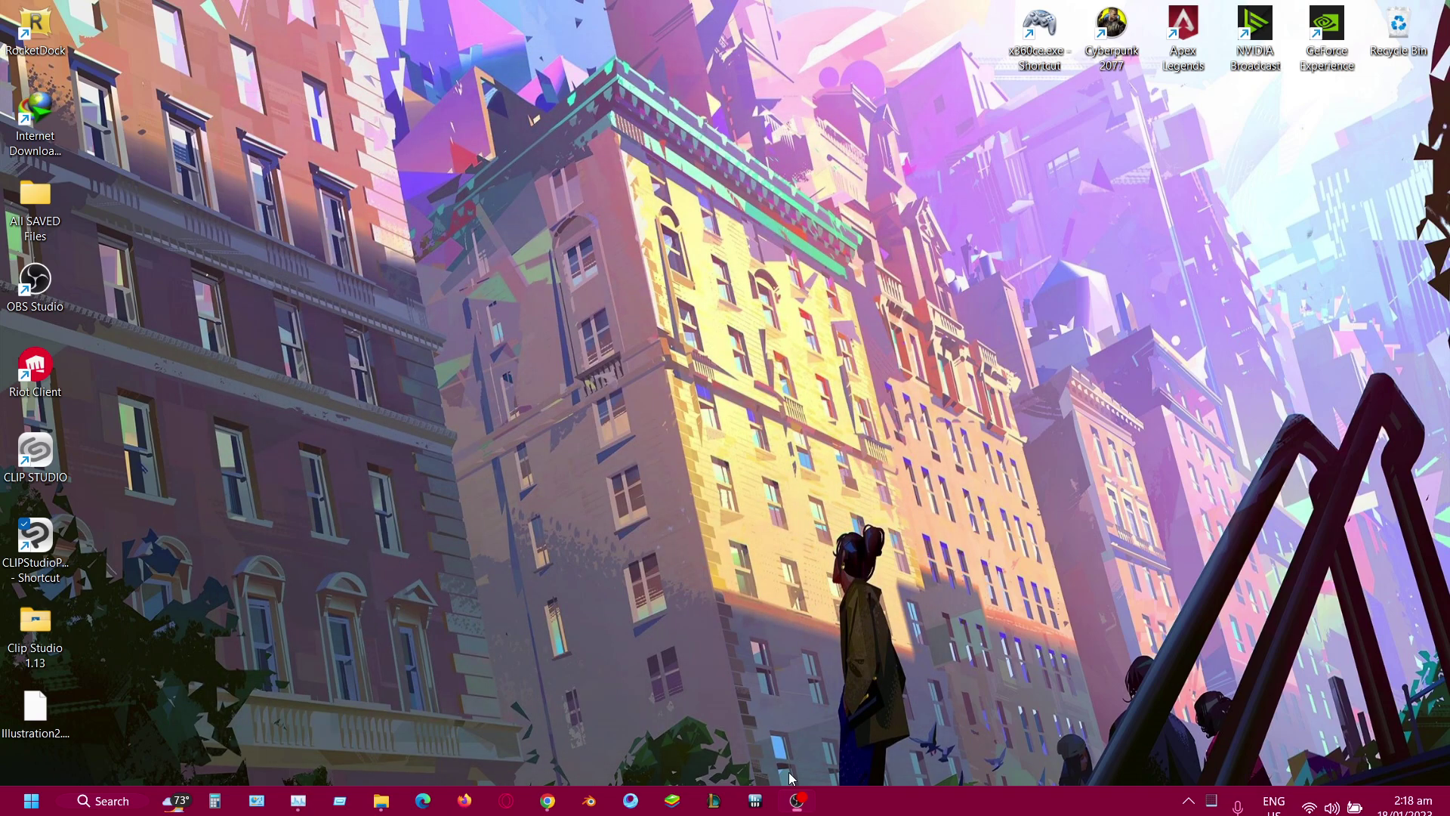
# - Skim YouTube results on Windows Security blocking Clip Studio, then return to the Ask thread
pyautogui.click(547, 800)
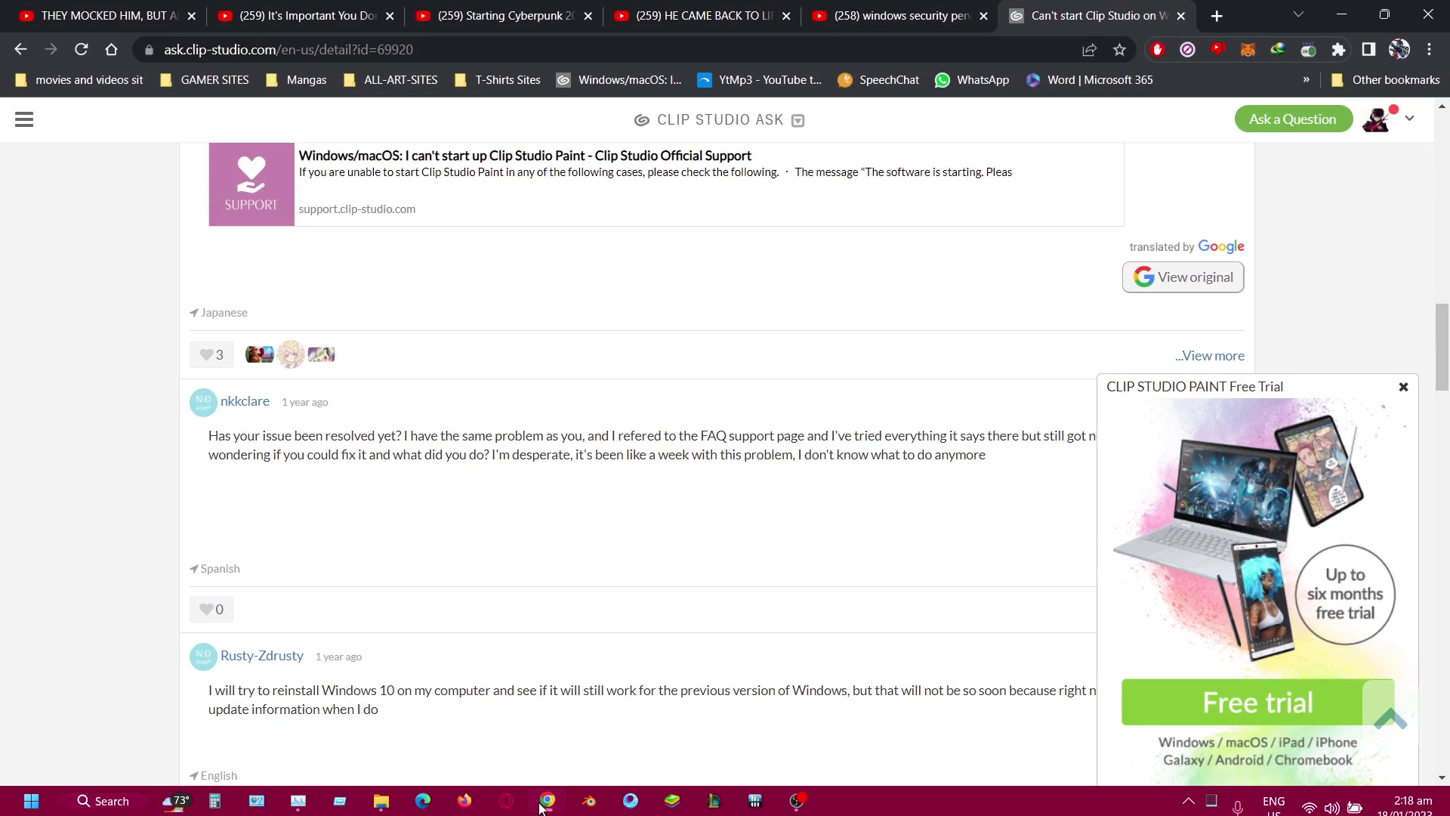
pyautogui.click(925, 9)
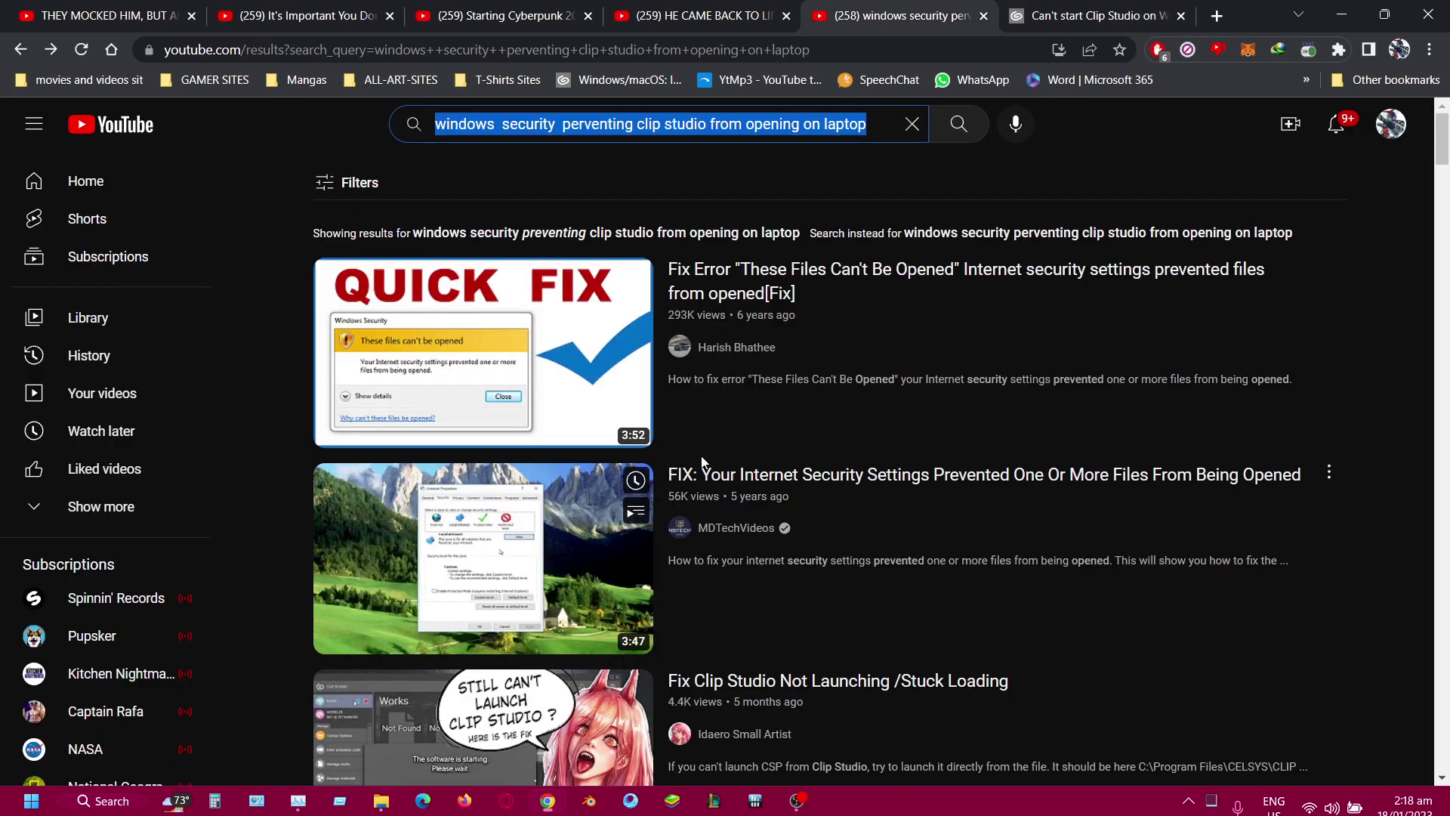
pyautogui.scroll(-9, 680, 378)
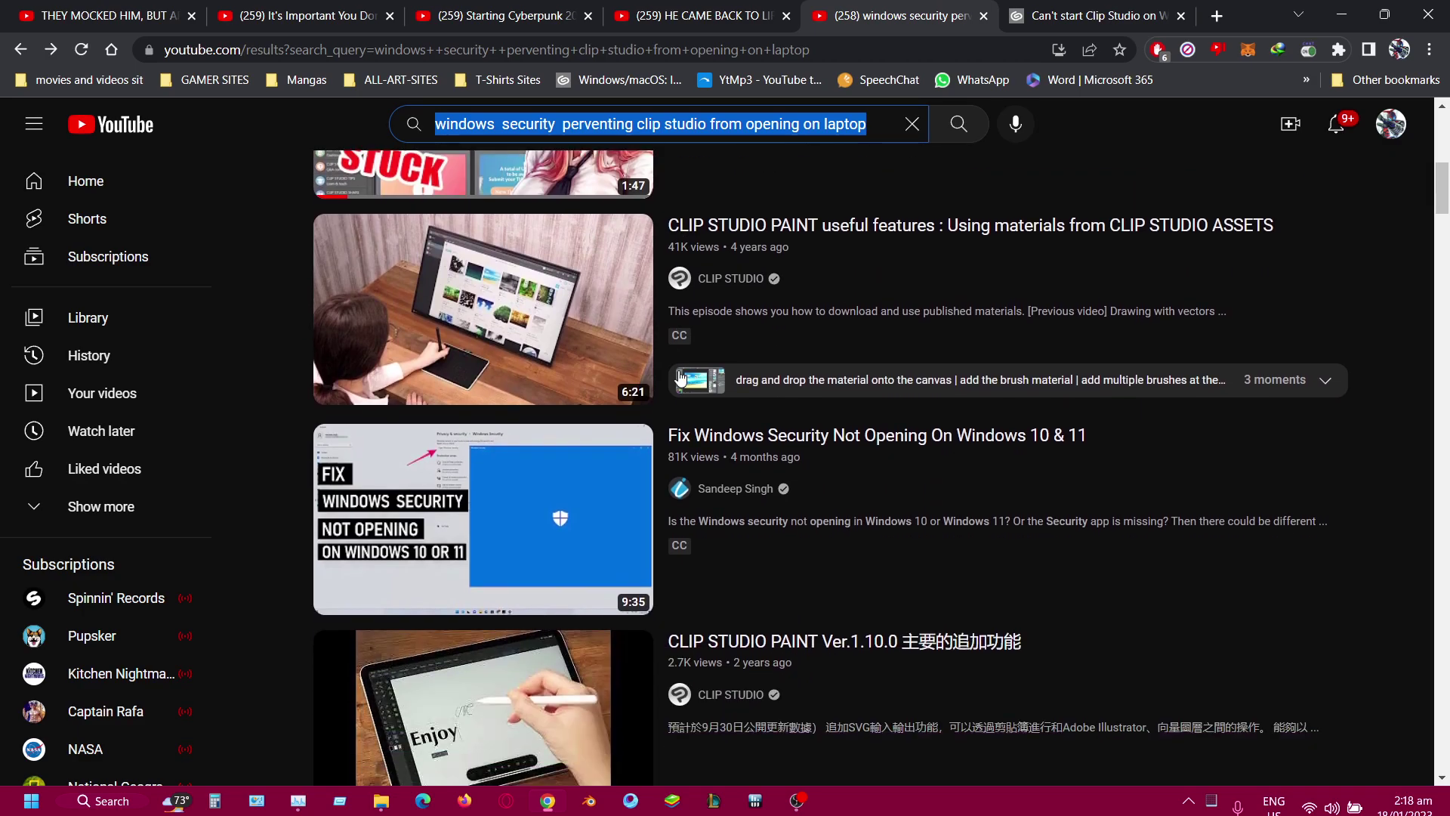
pyautogui.scroll(9, 655, 485)
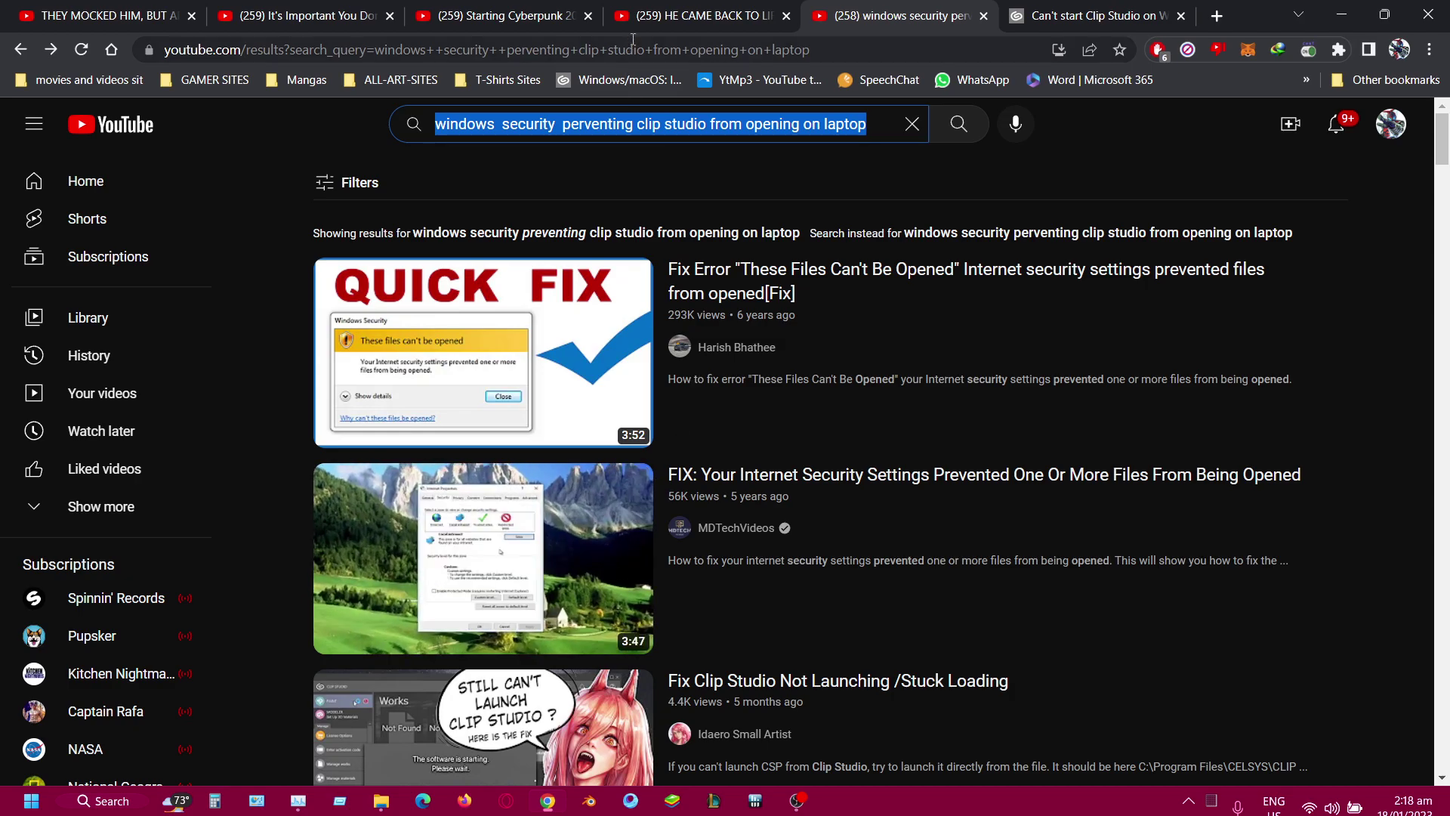
pyautogui.click(1103, 14)
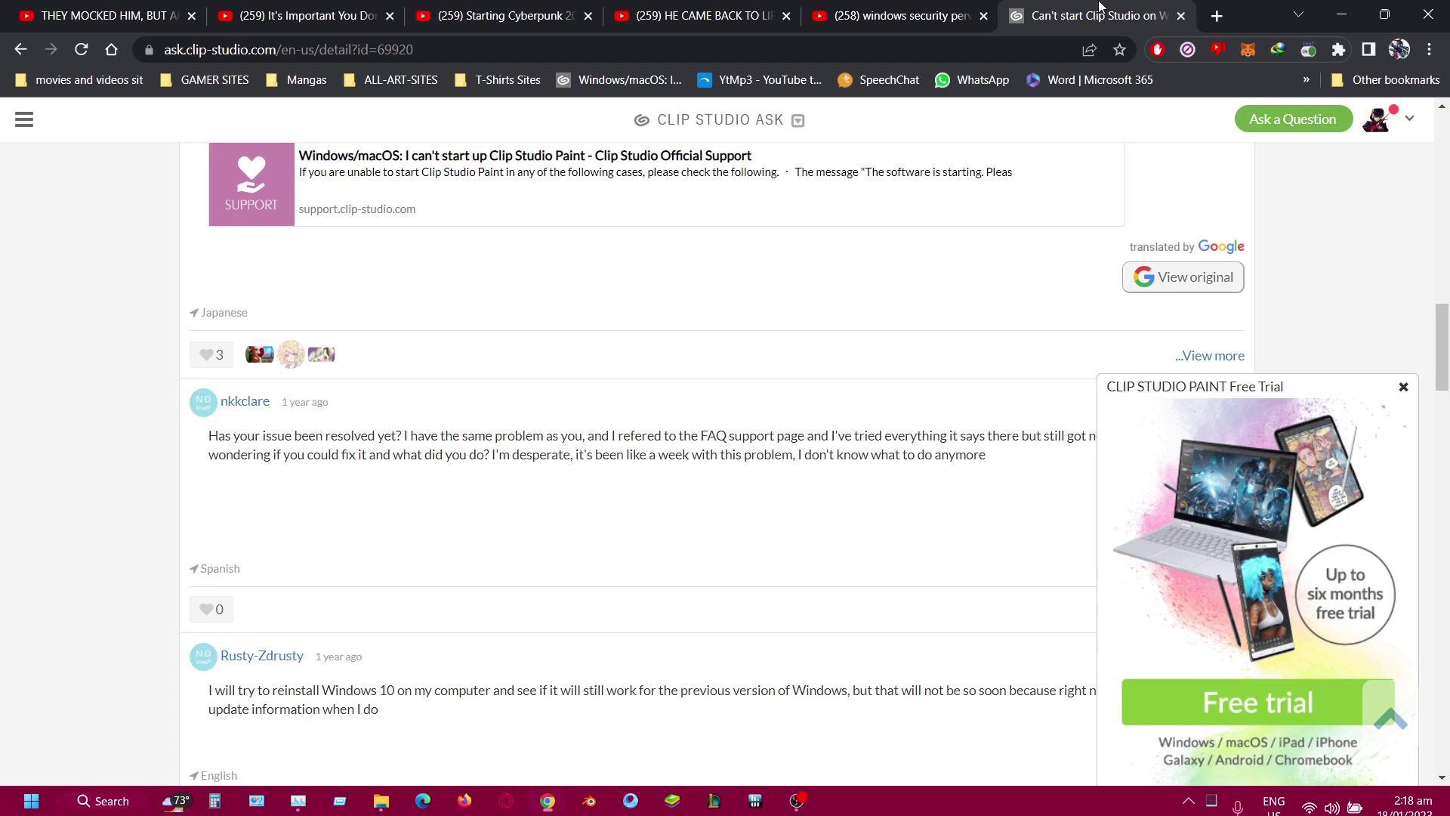
# - Close the free-trial popup, highlight the suggested name 1CELSYS, and minimise the browser
pyautogui.click(1403, 386)
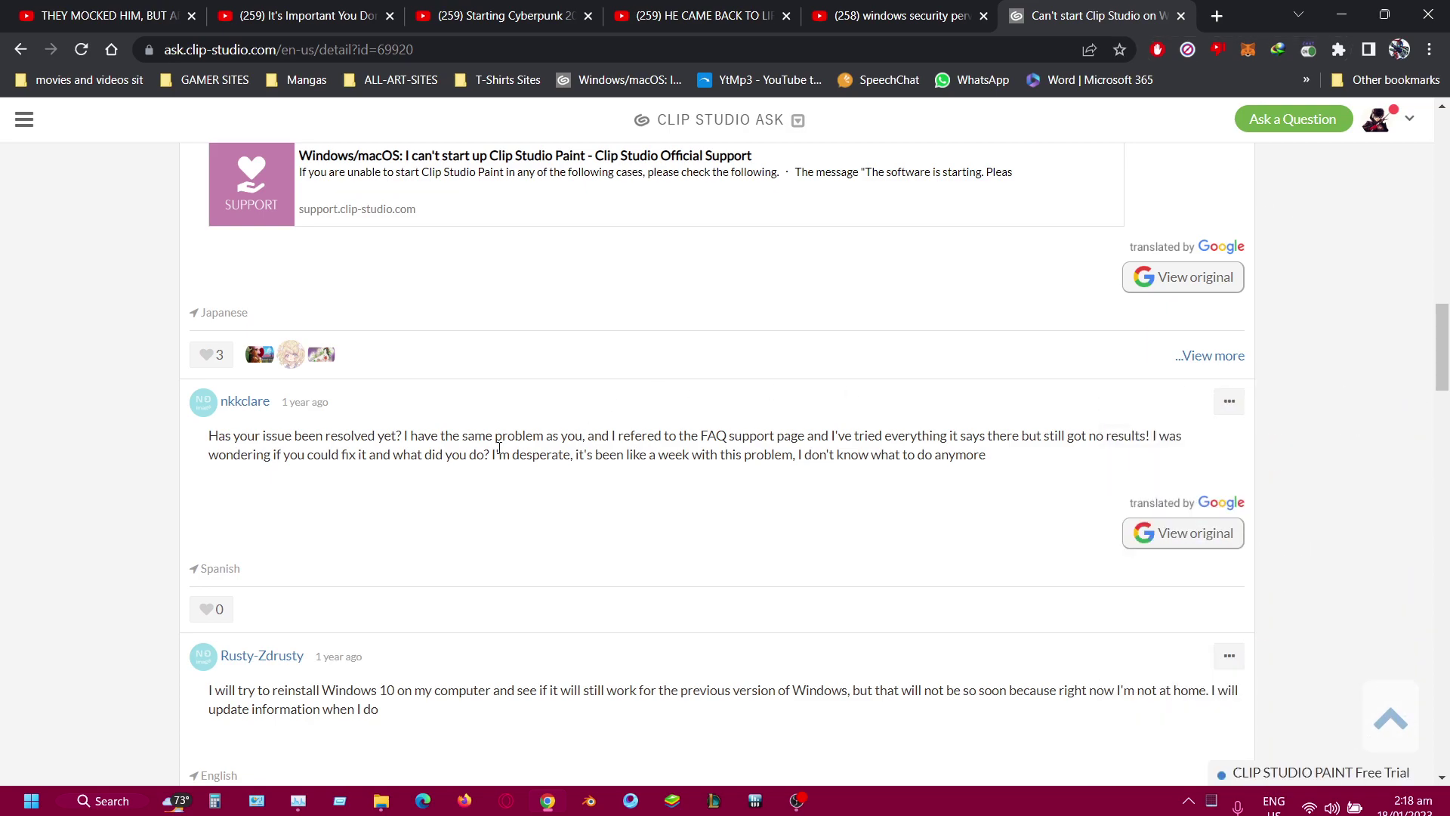
pyautogui.scroll(-5, 499, 448)
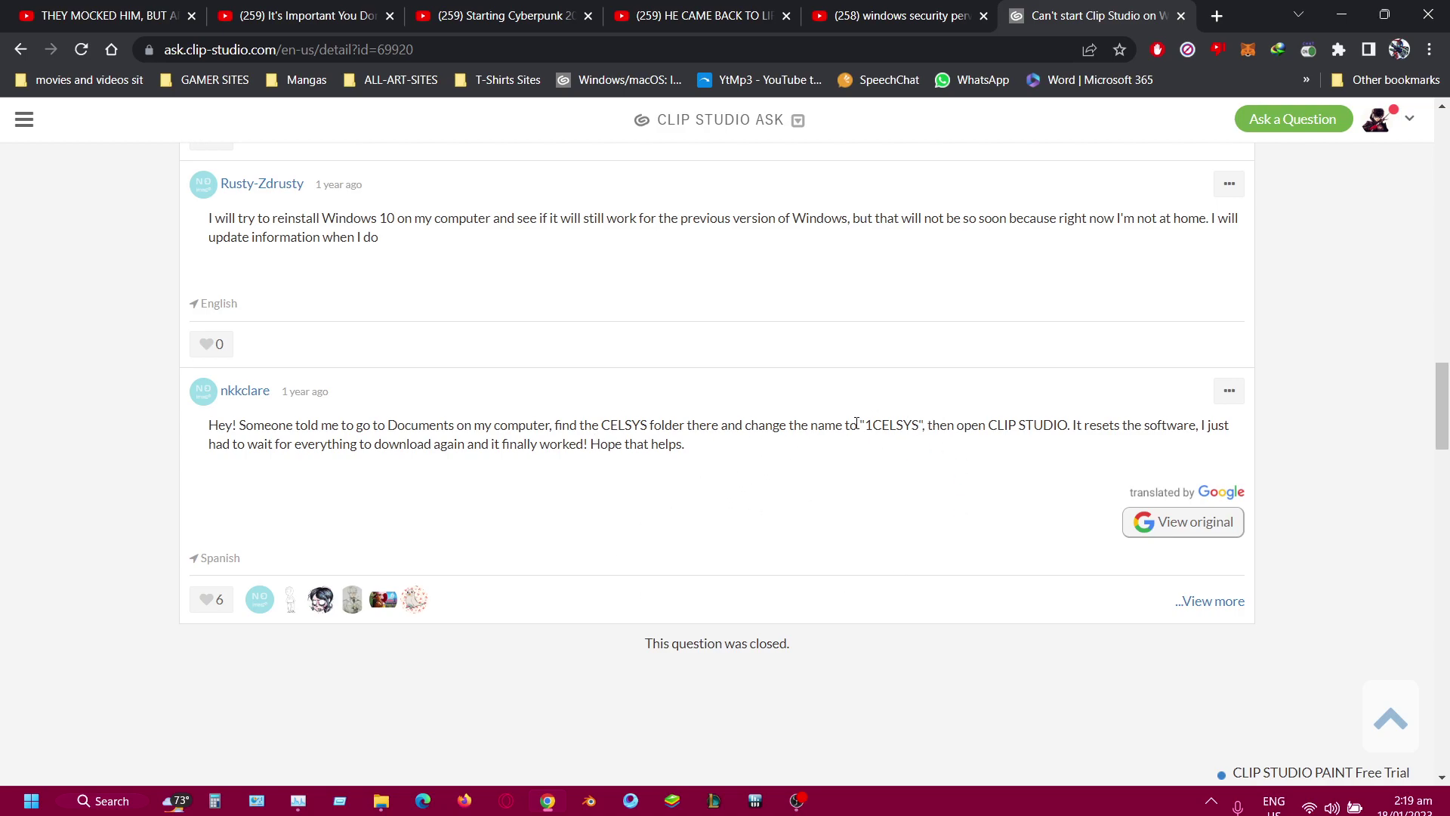
pyautogui.moveTo(869, 425); pyautogui.dragTo(921, 424)
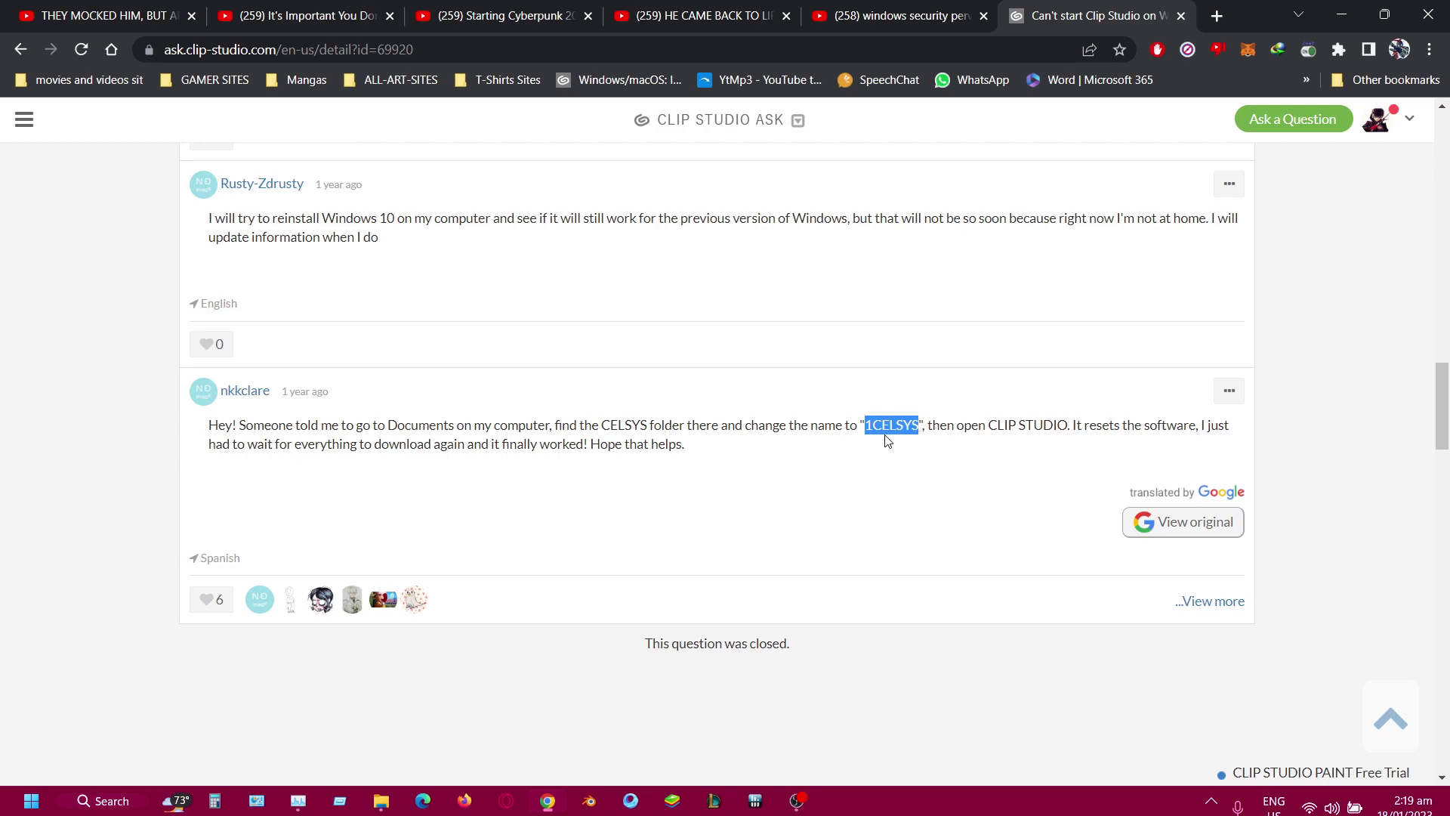
pyautogui.click(1343, 15)
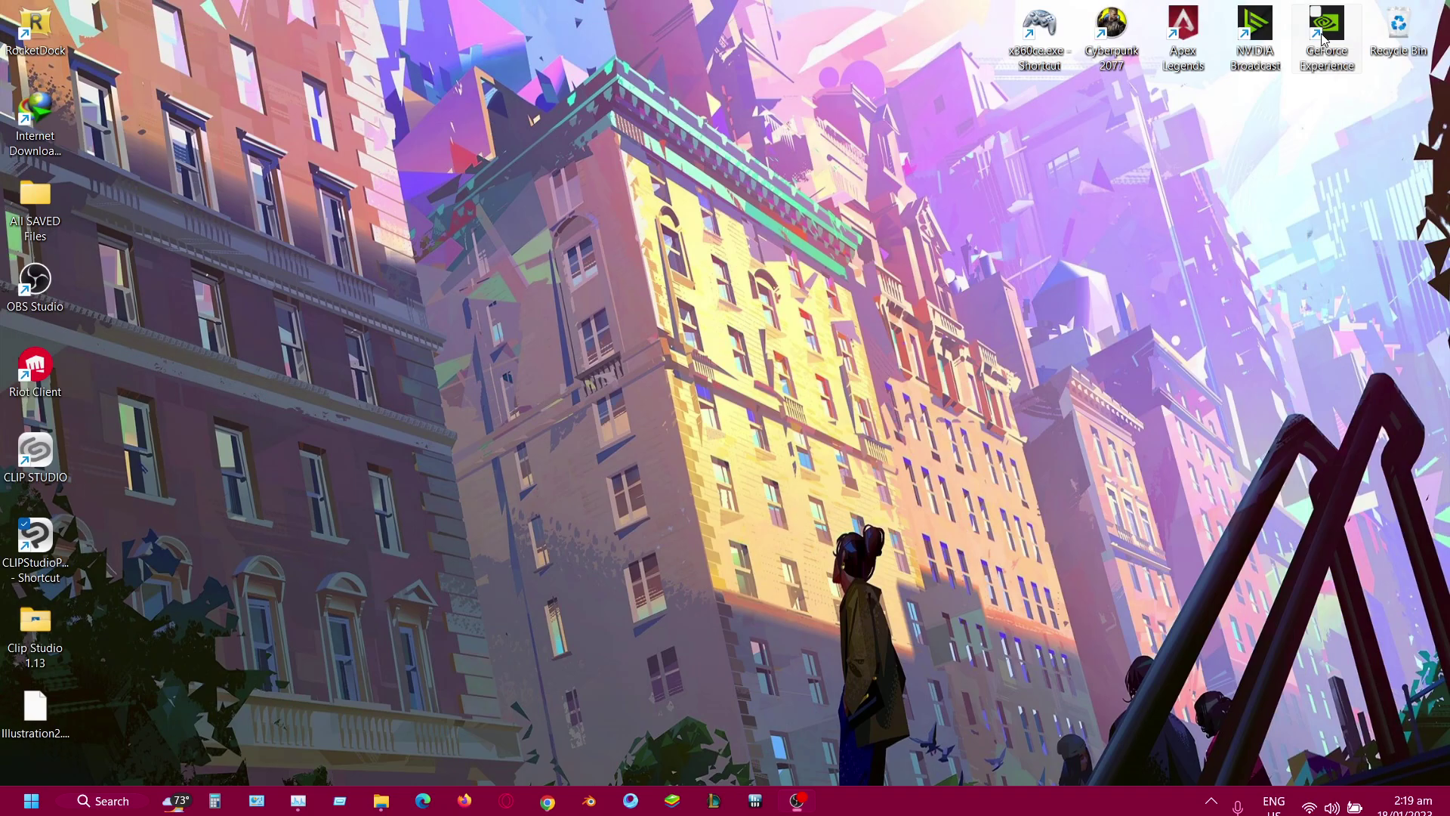
# - Open the recent 1CELSYS folder from Windows search and go up to Documents
pyautogui.click(106, 804)
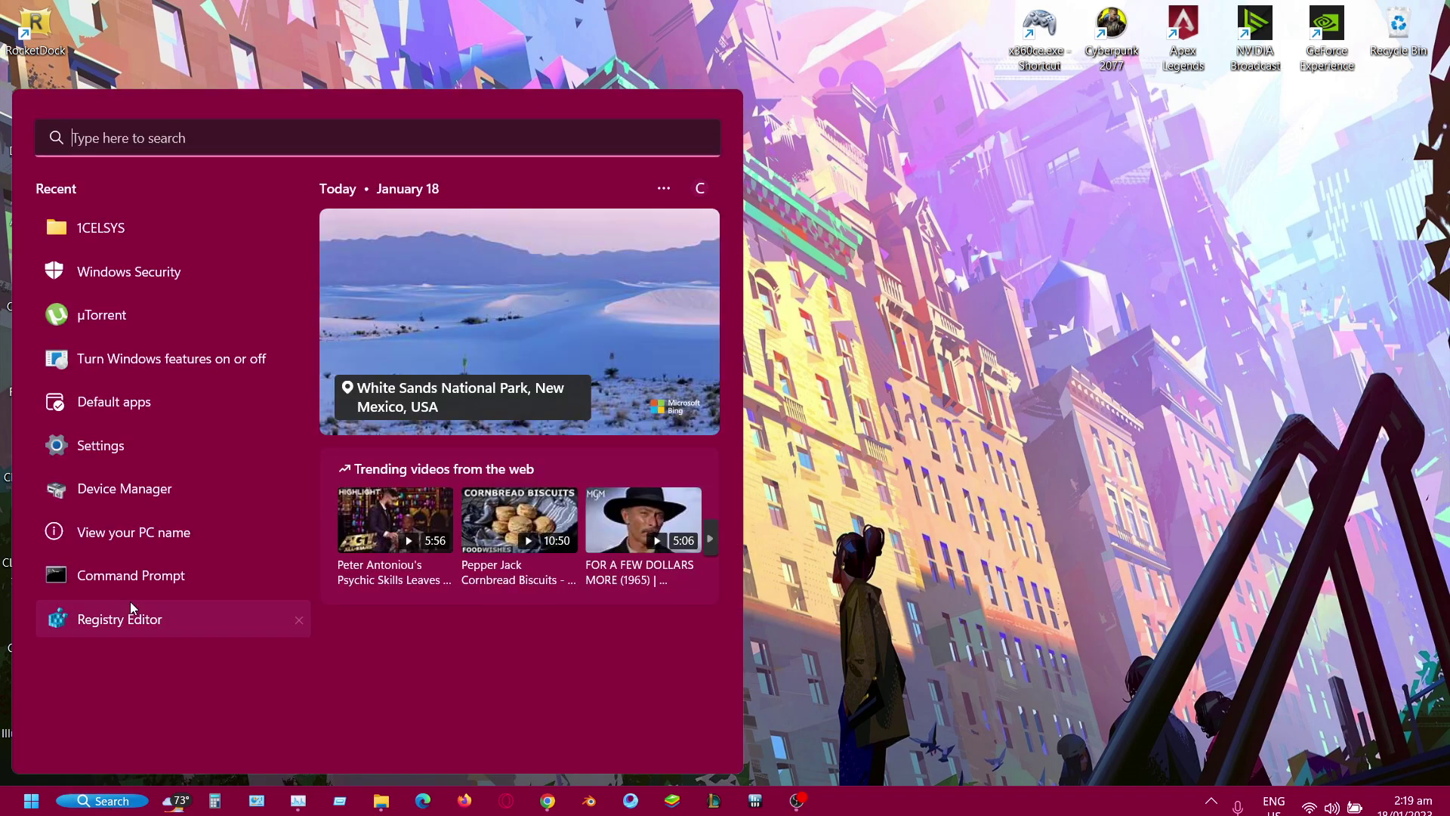
pyautogui.moveTo(79, 243)
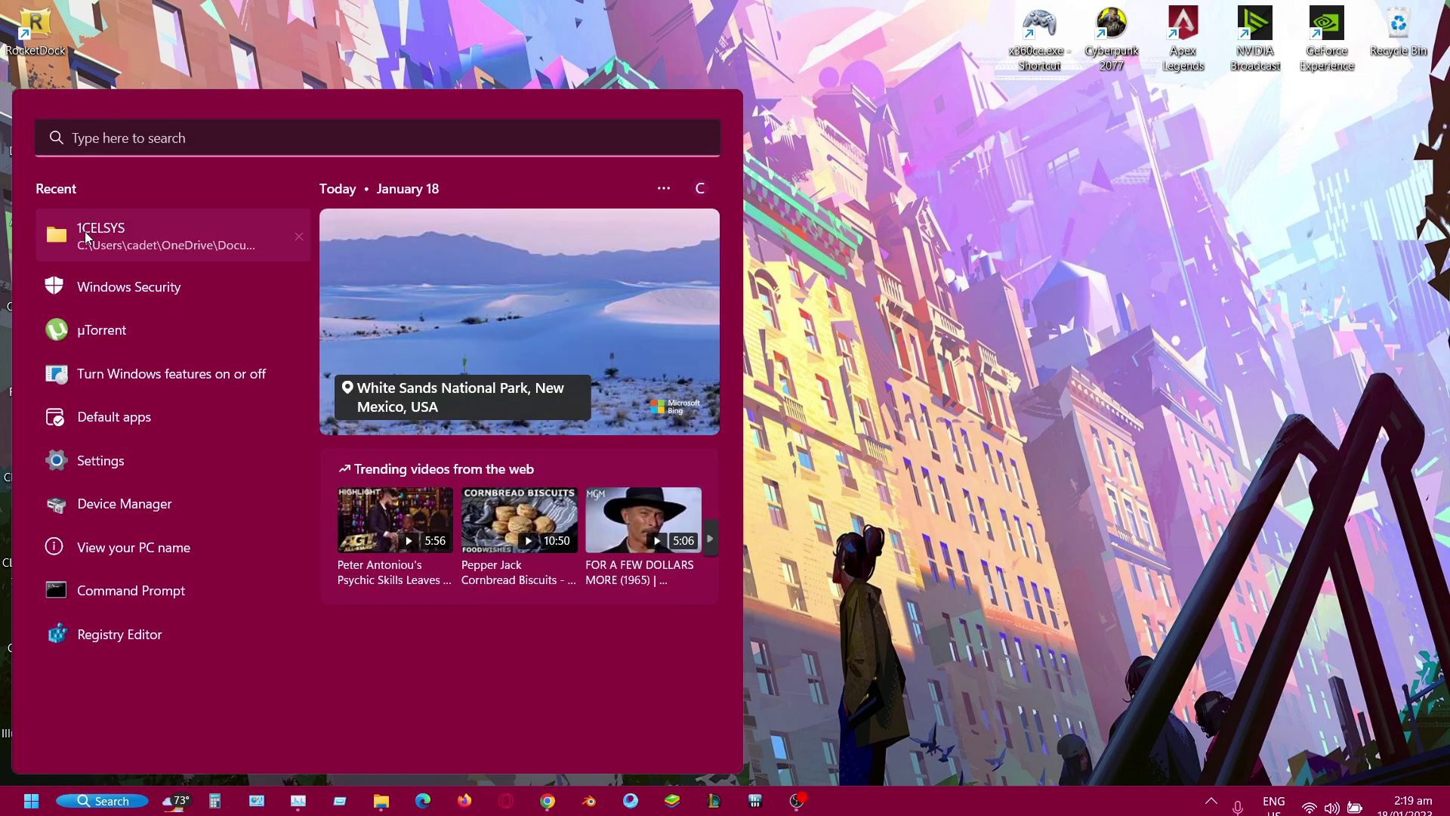
pyautogui.rightClick(153, 138)
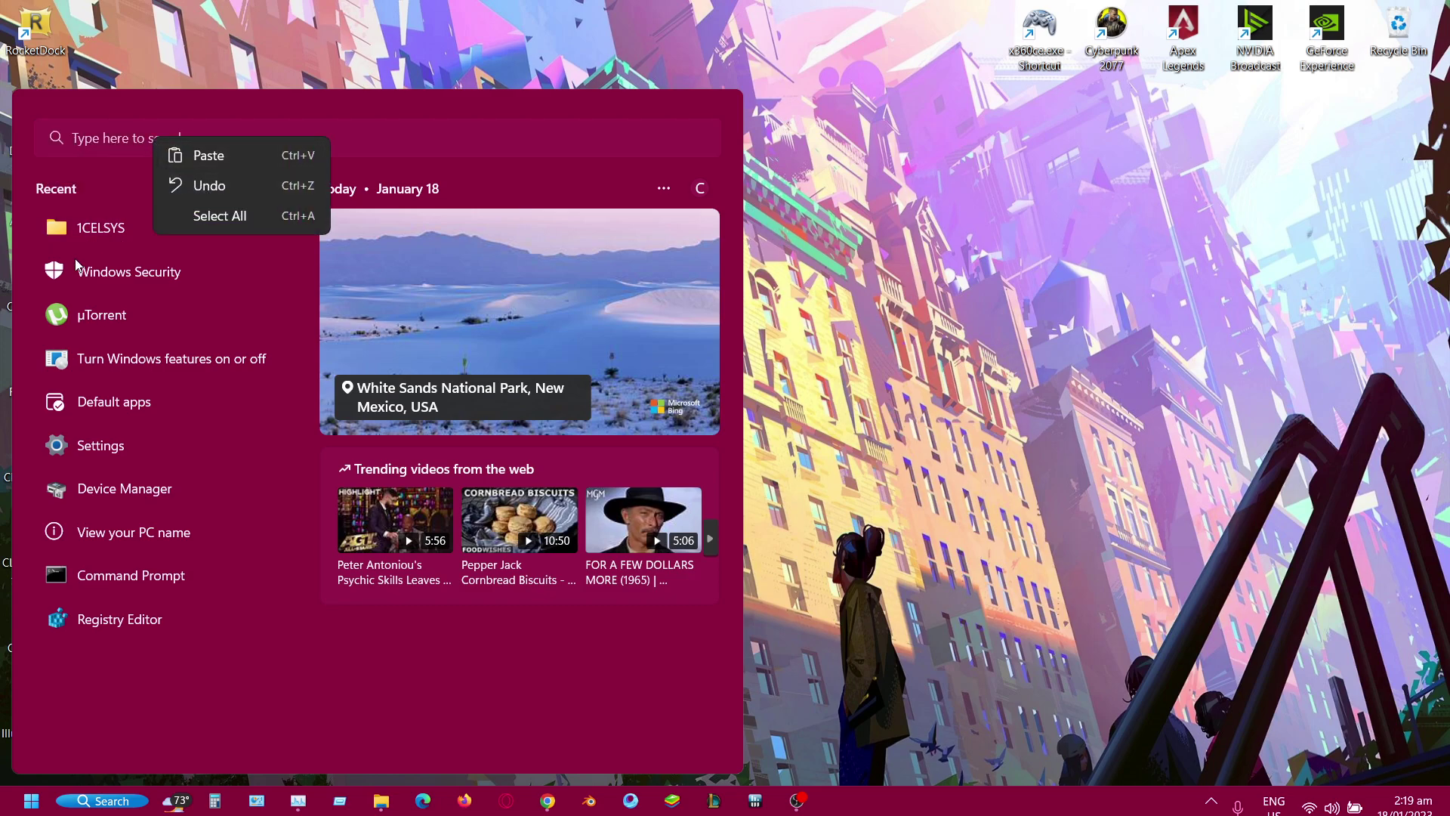
pyautogui.click(93, 233)
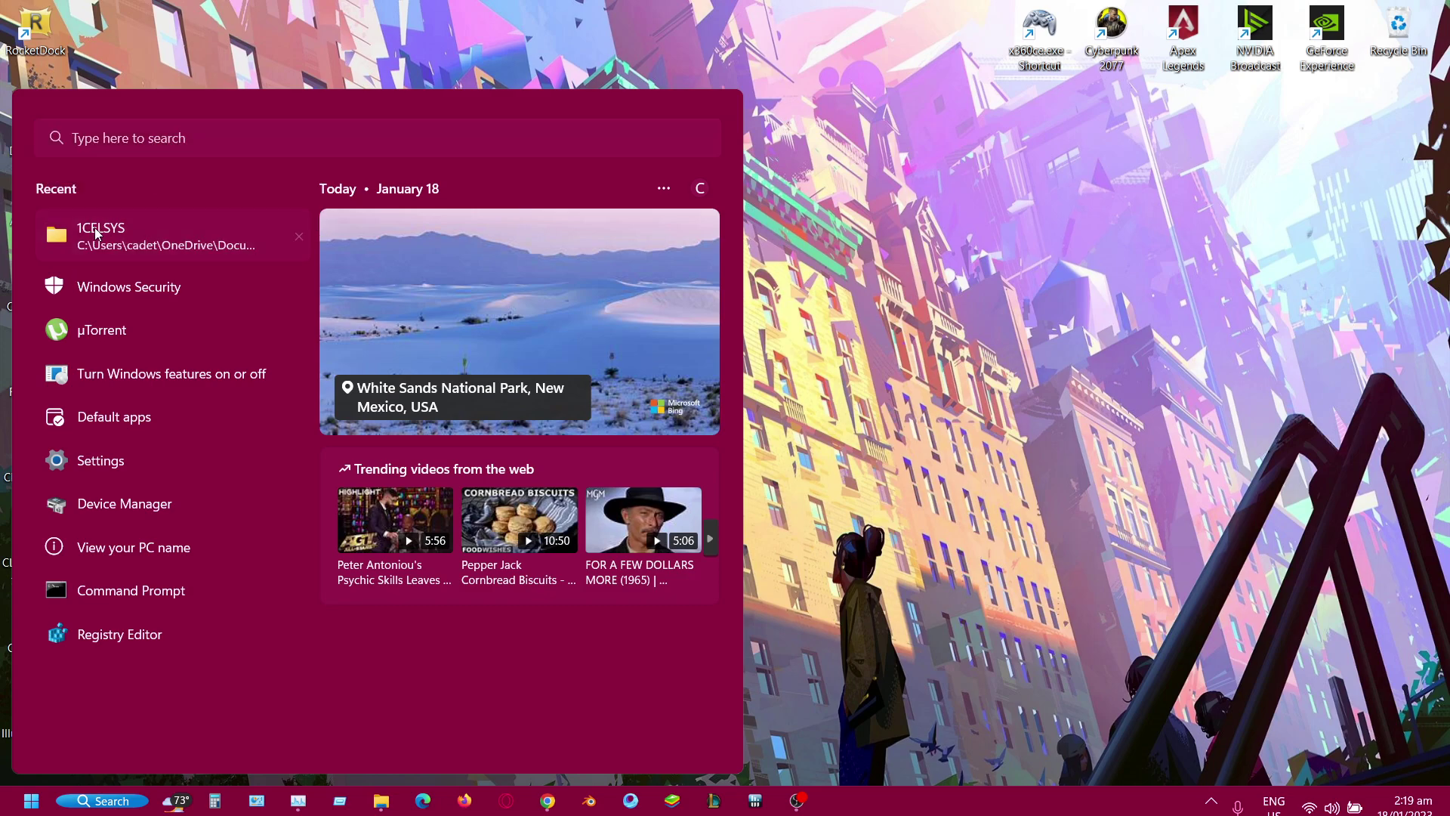
pyautogui.click(95, 231)
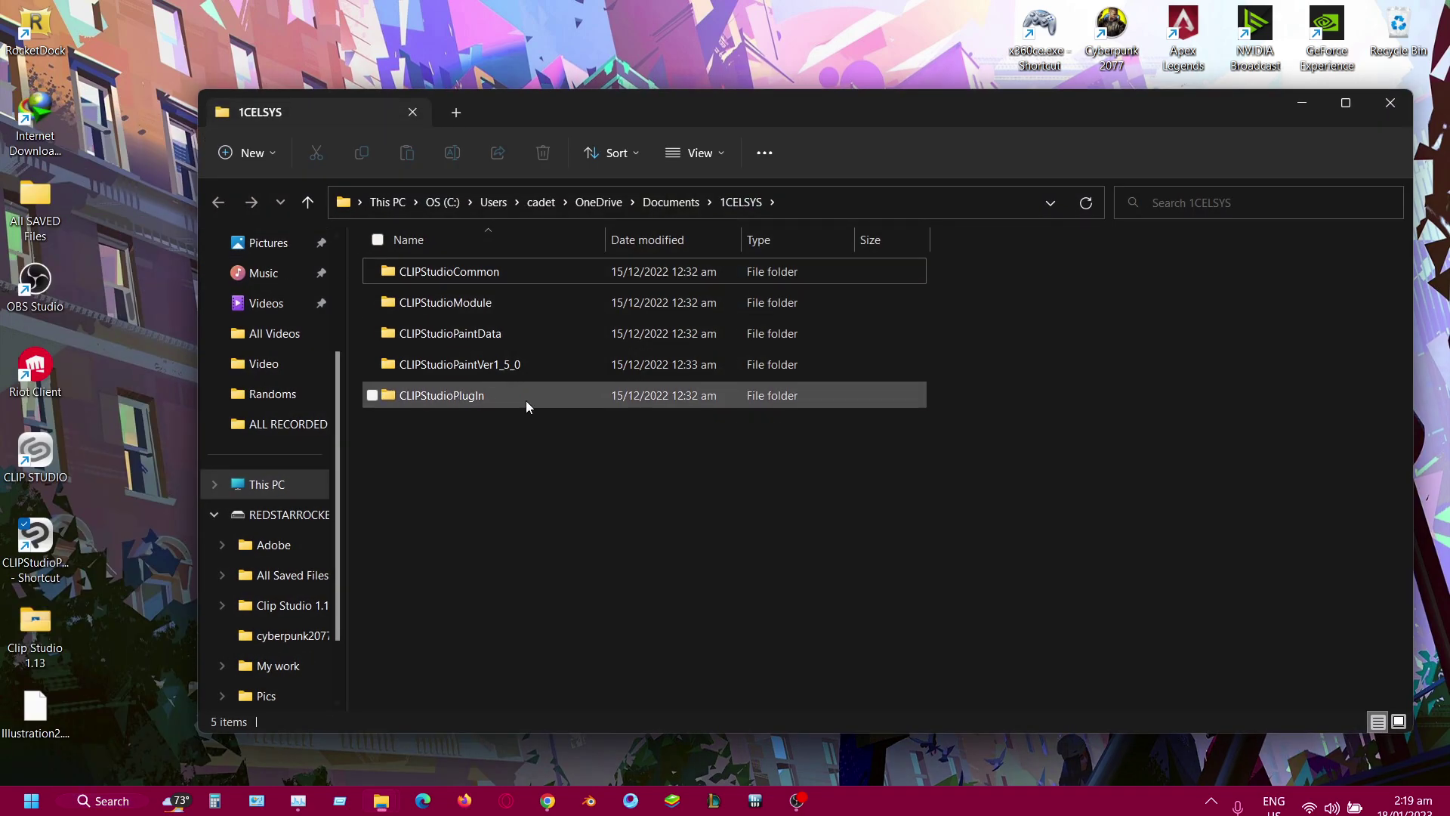
pyautogui.click(672, 201)
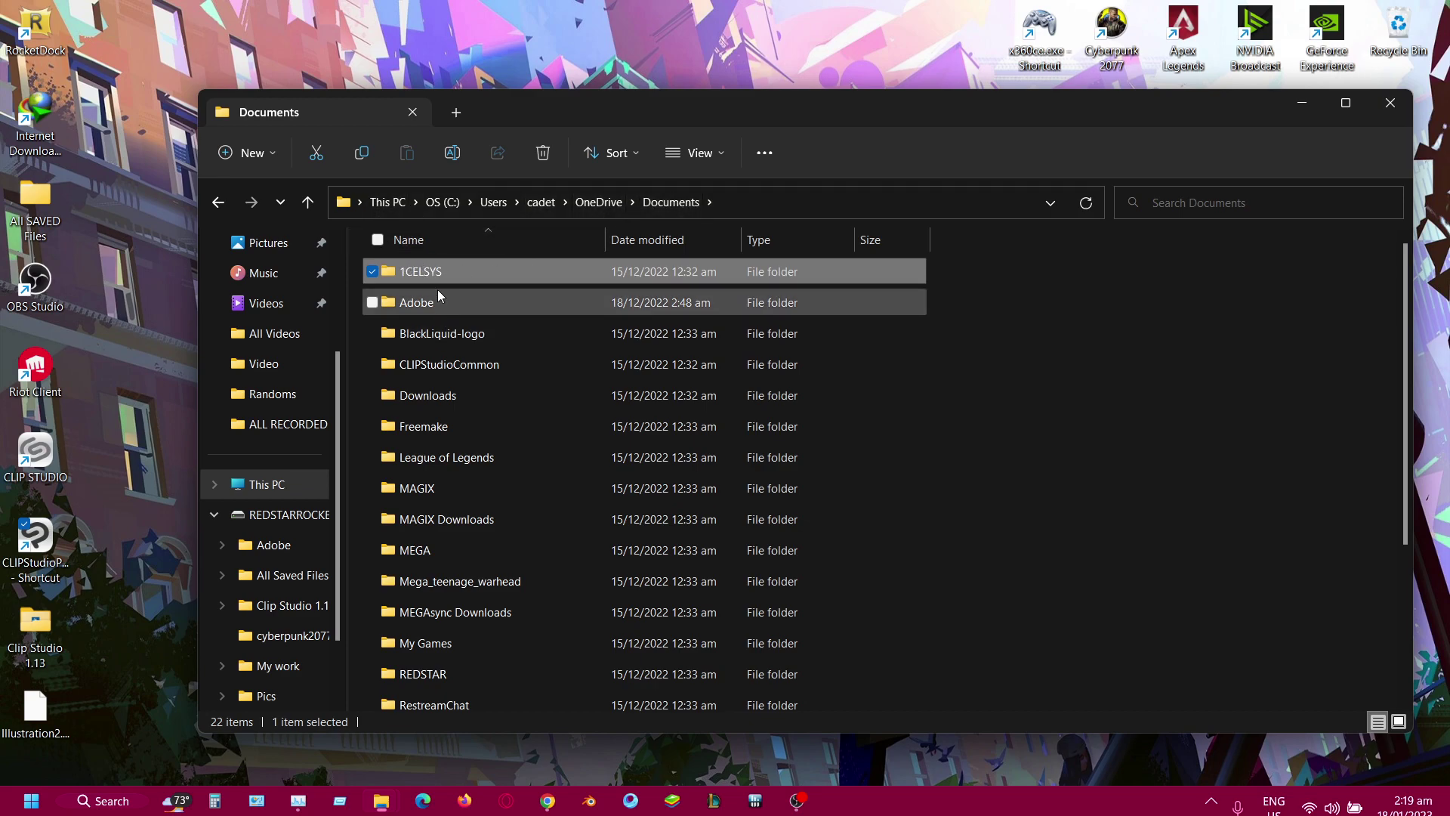
# - Enter rename mode on the 1CELSYS folder and leave its name unchanged
pyautogui.rightClick(429, 270)
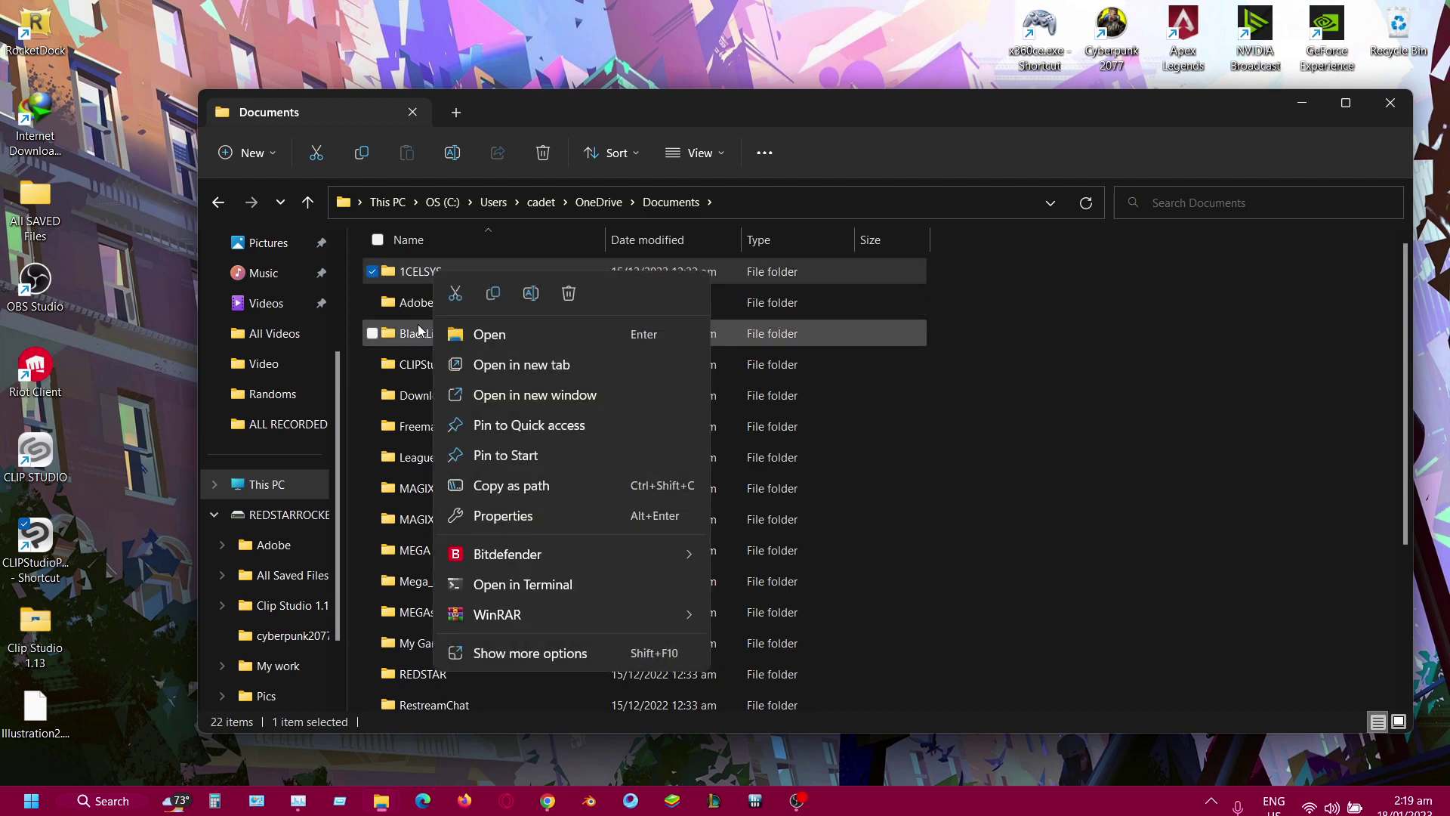
pyautogui.click(418, 281)
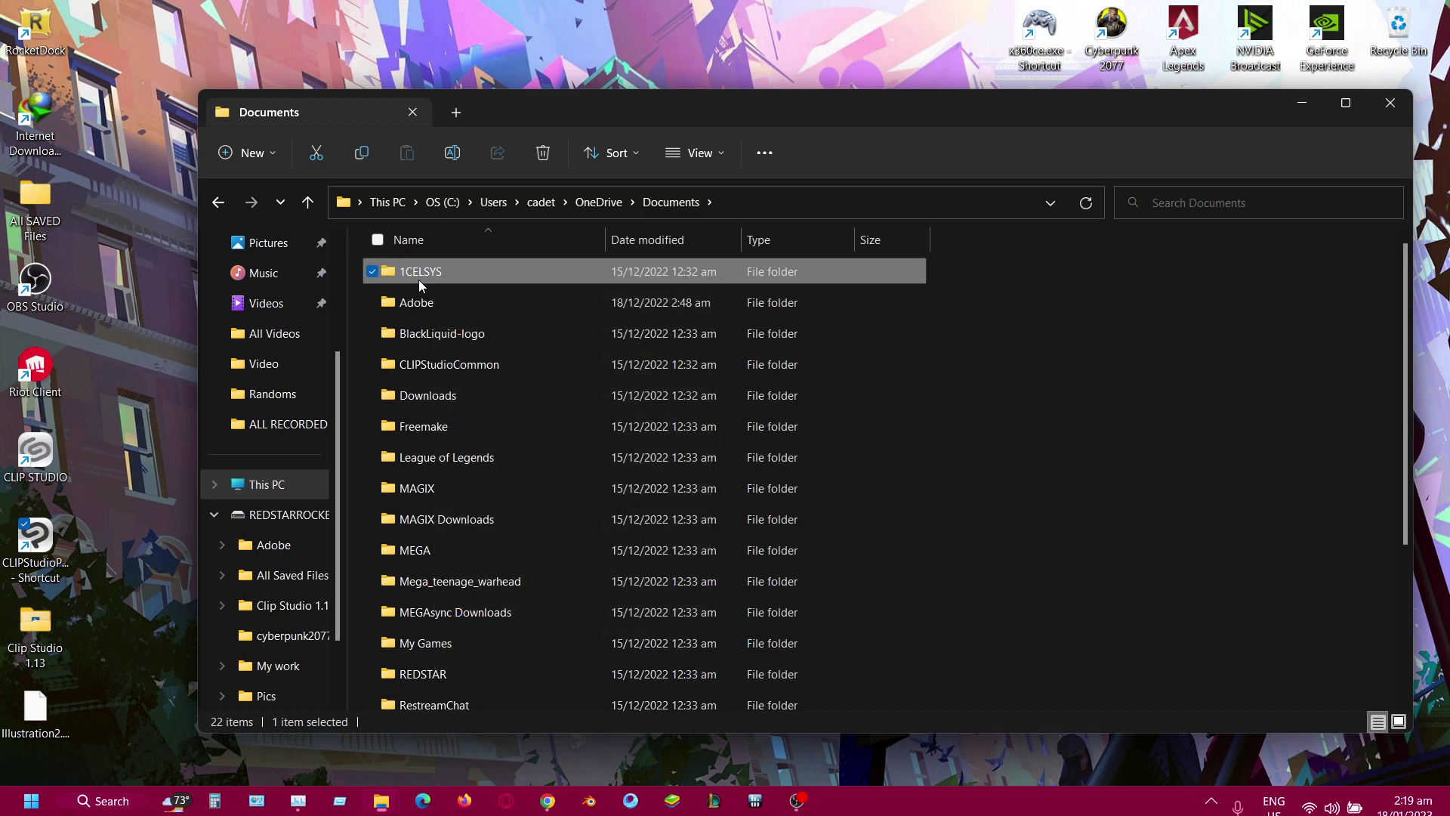
pyautogui.click(419, 278)
pyautogui.click(986, 379)
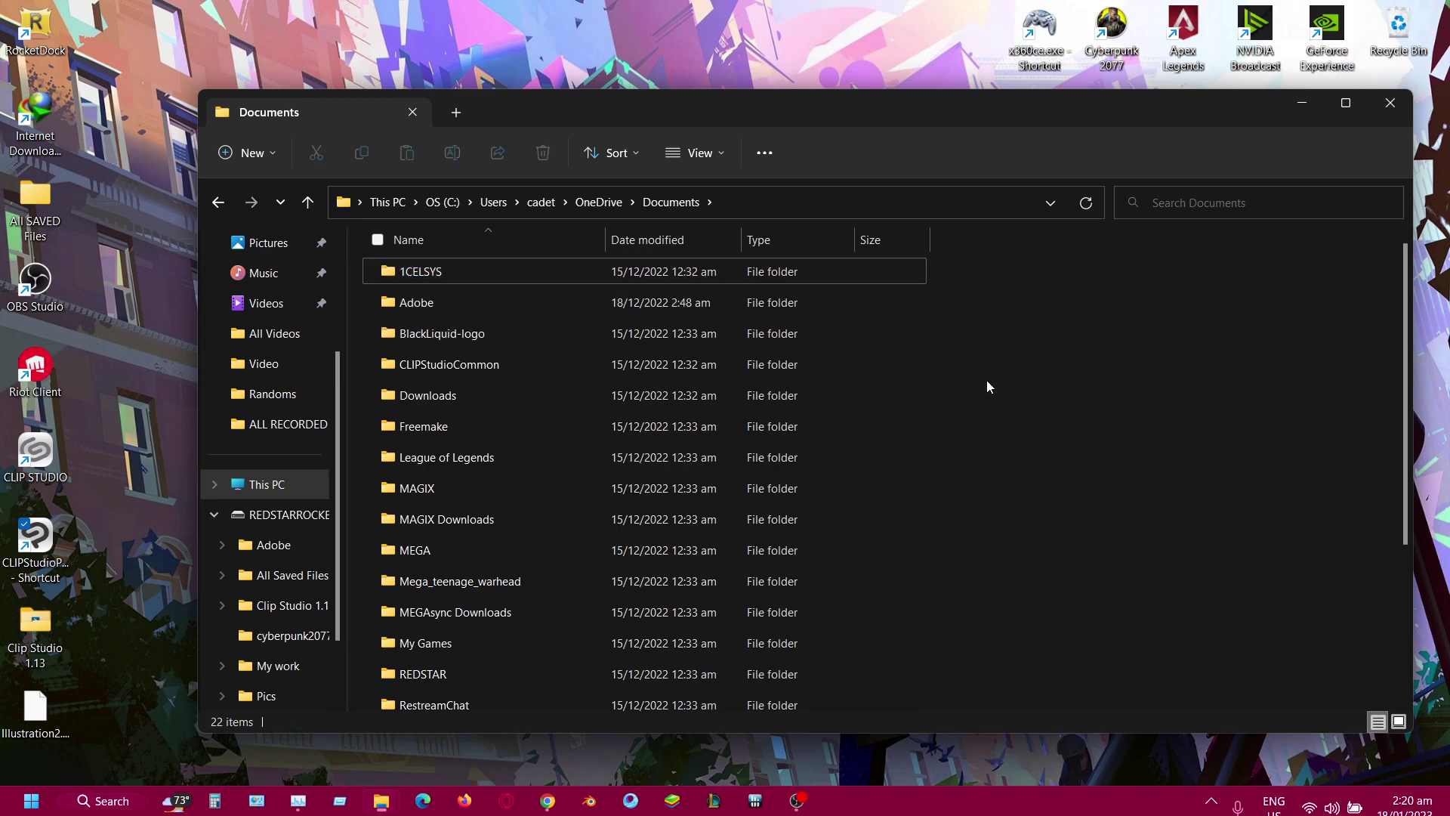
# - Close the Documents window and launch CLIP STUDIO from its desktop shortcut
pyautogui.click(1389, 103)
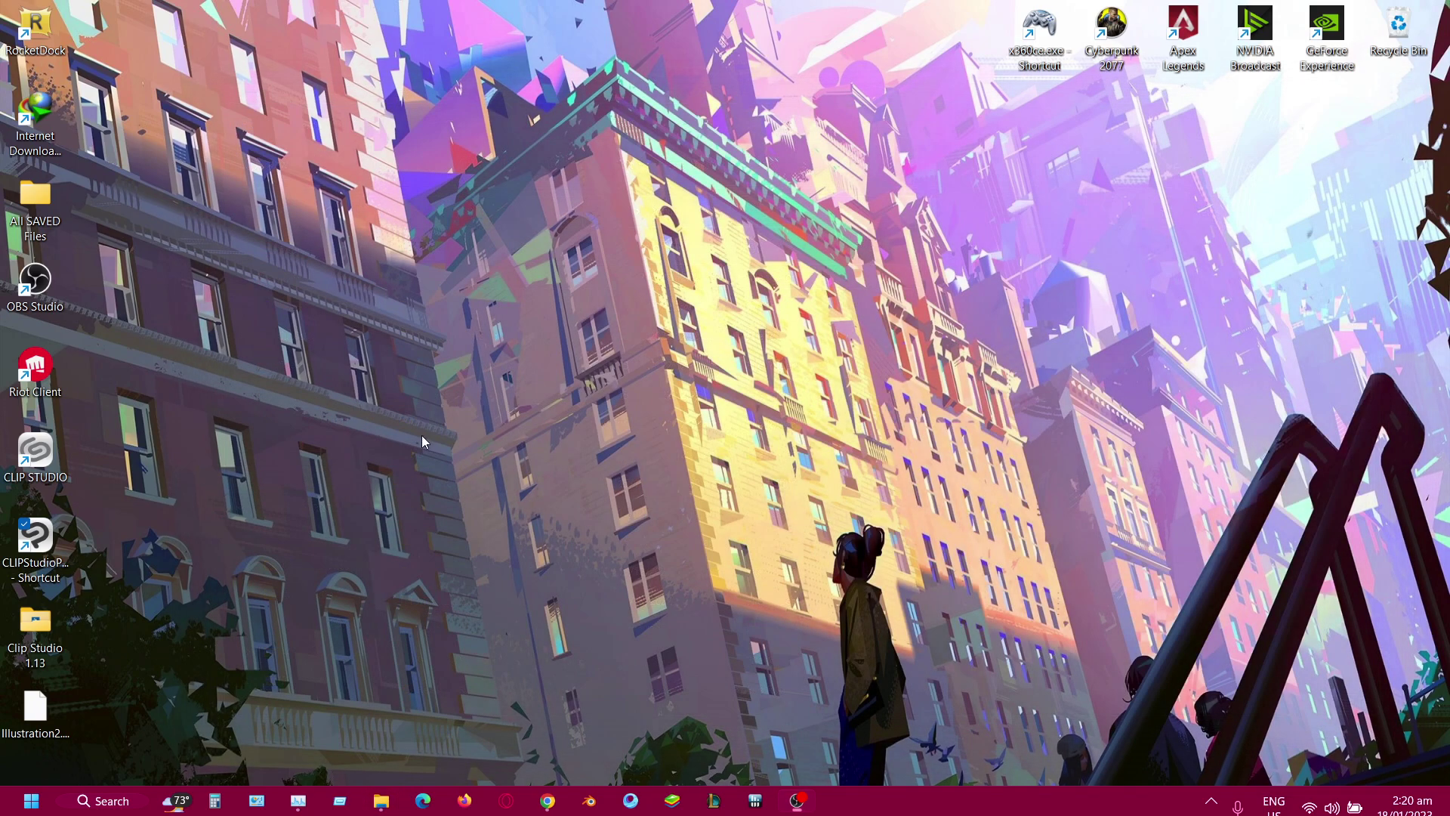
pyautogui.click(45, 453)
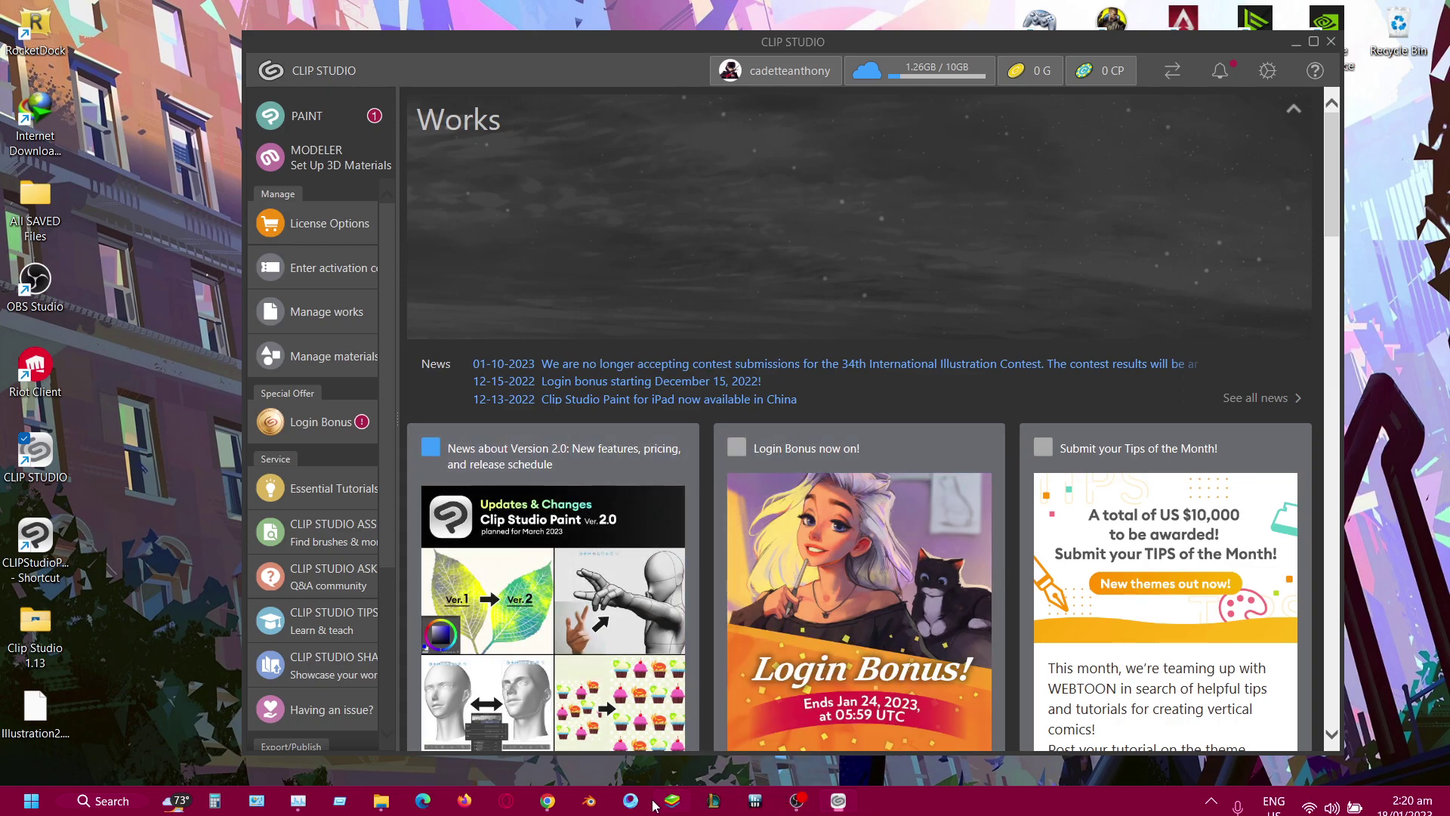
pyautogui.click(551, 807)
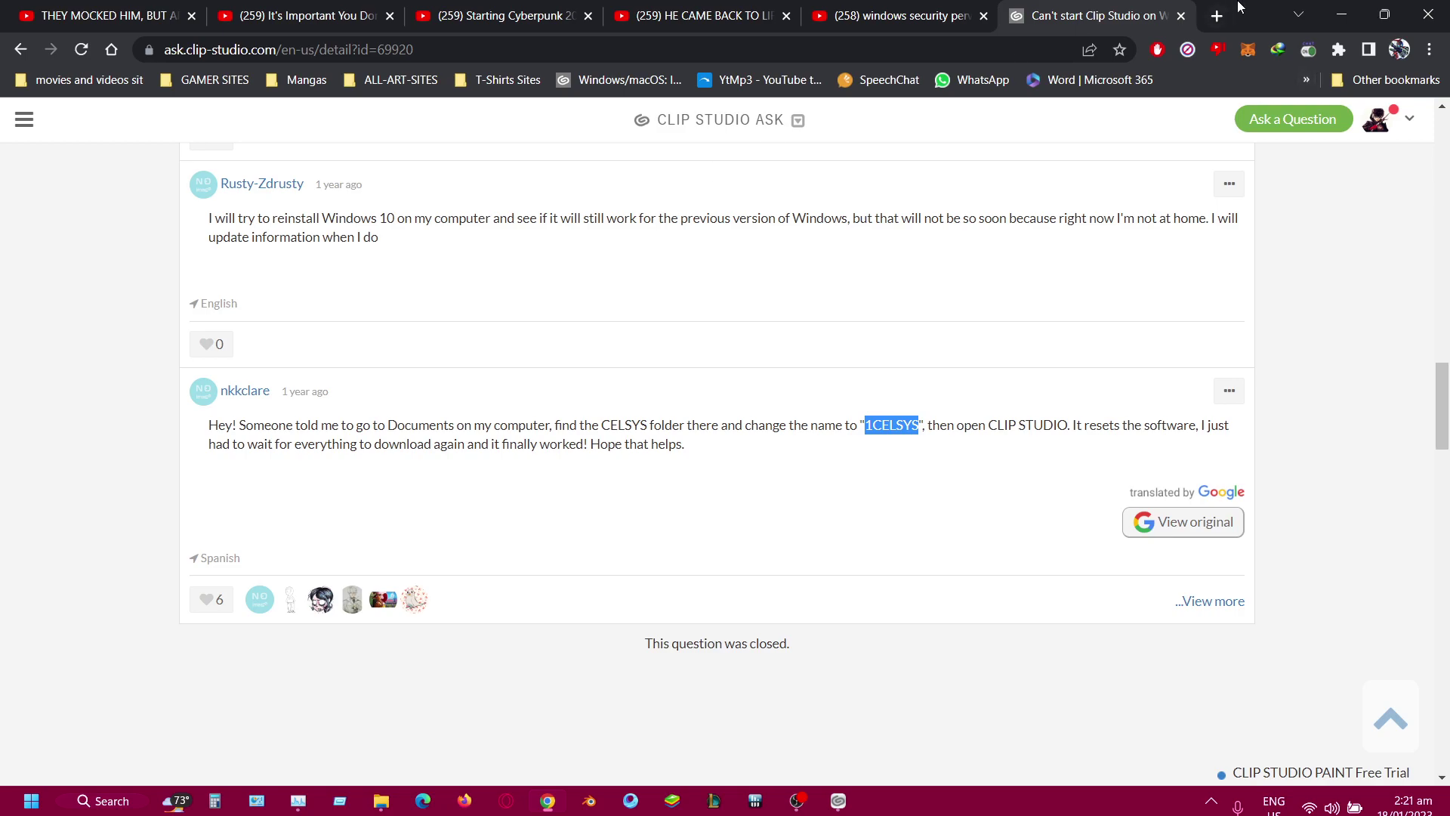
pyautogui.click(1343, 15)
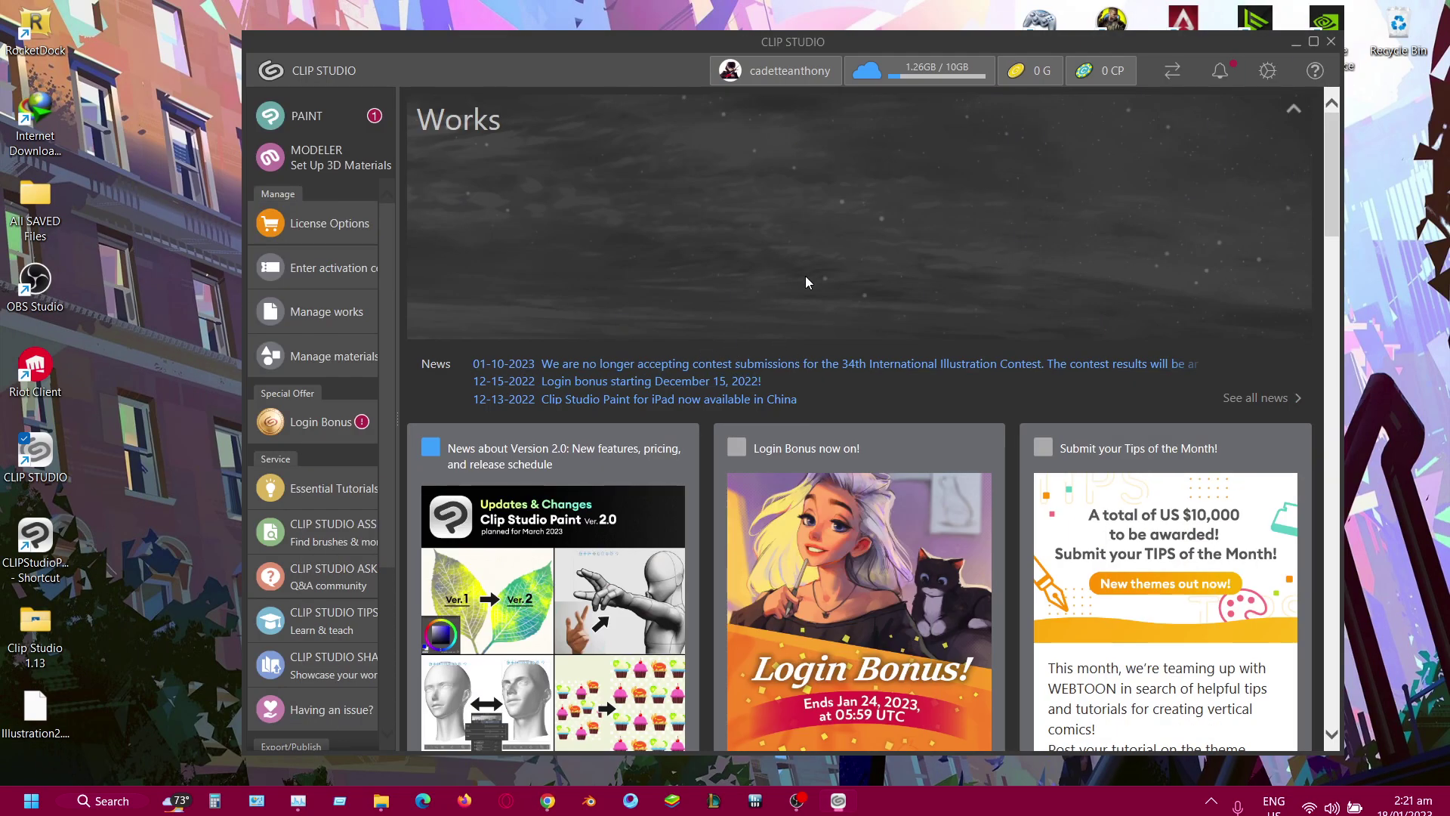